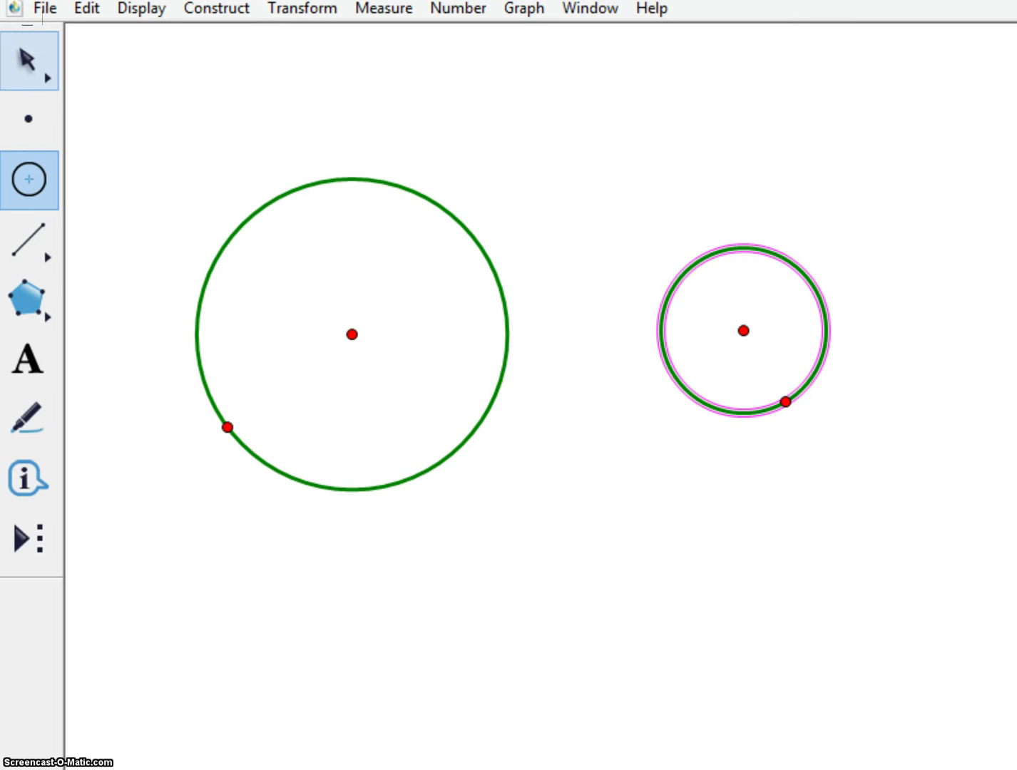
# Step: Draw a segment connecting the center of the large circle to the center of the small circle
pyautogui.click(29, 61)
pyautogui.click(97, 47)
pyautogui.click(30, 239)
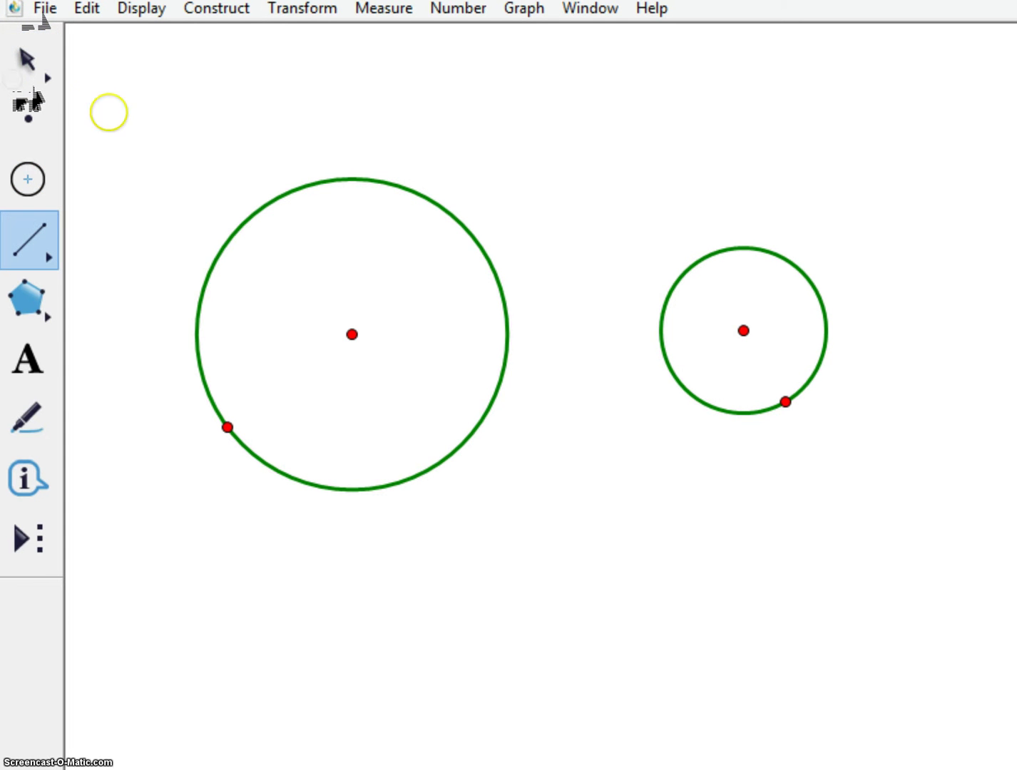
pyautogui.moveTo(351, 335); pyautogui.dragTo(743, 331)
pyautogui.press('Escape')
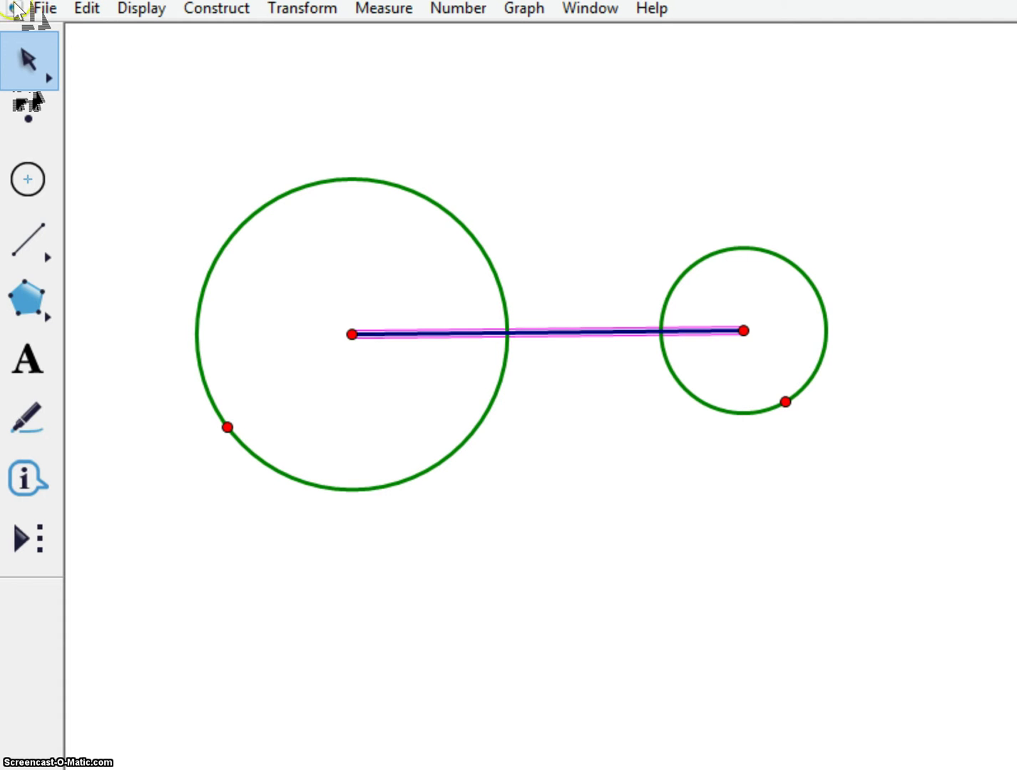
pyautogui.press('Escape')
# Step: Measure the radius of the small circle and the radius of the large circle
pyautogui.click(743, 248)
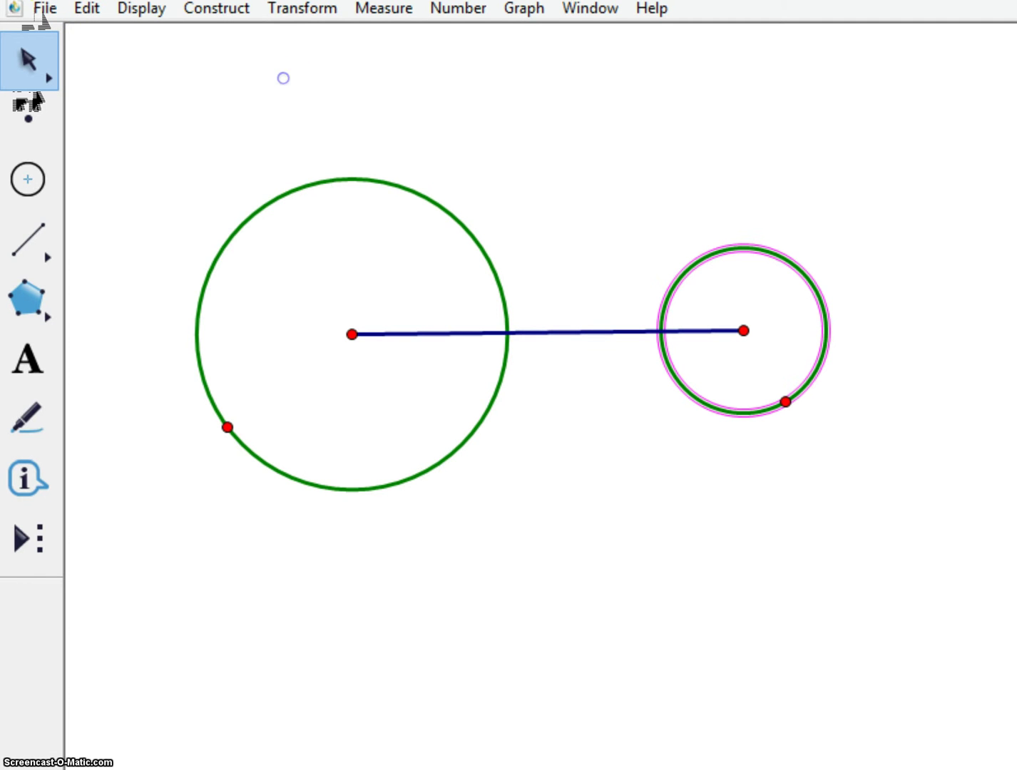
pyautogui.click(383, 8)
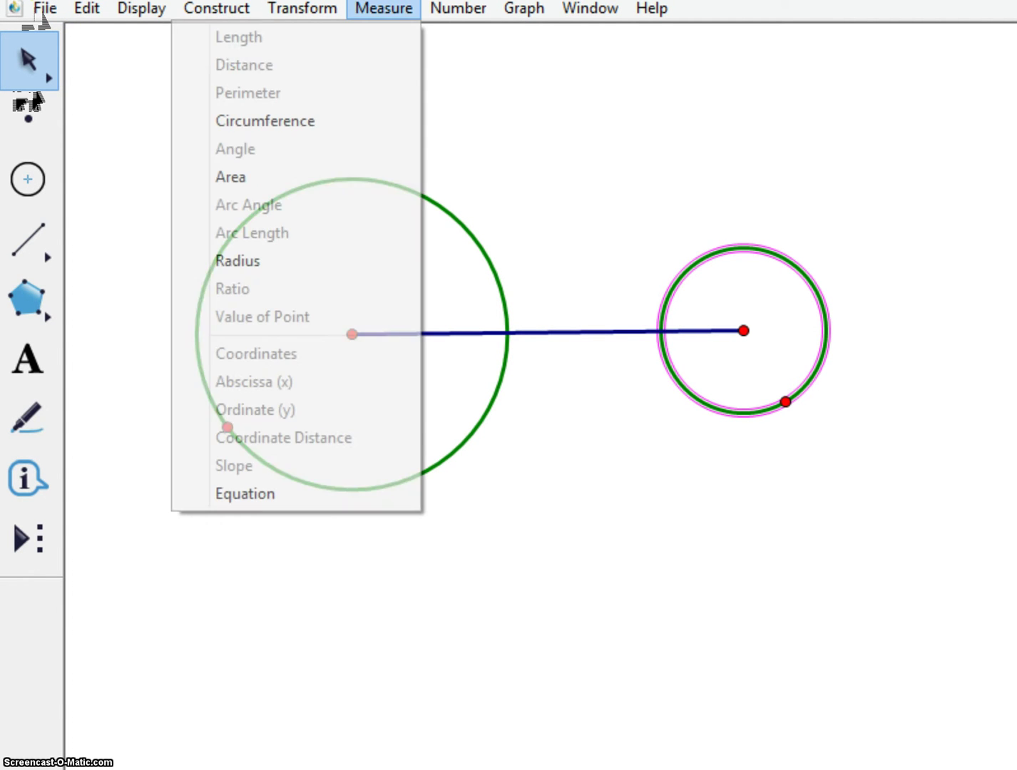
pyautogui.click(214, 257)
pyautogui.click(219, 148)
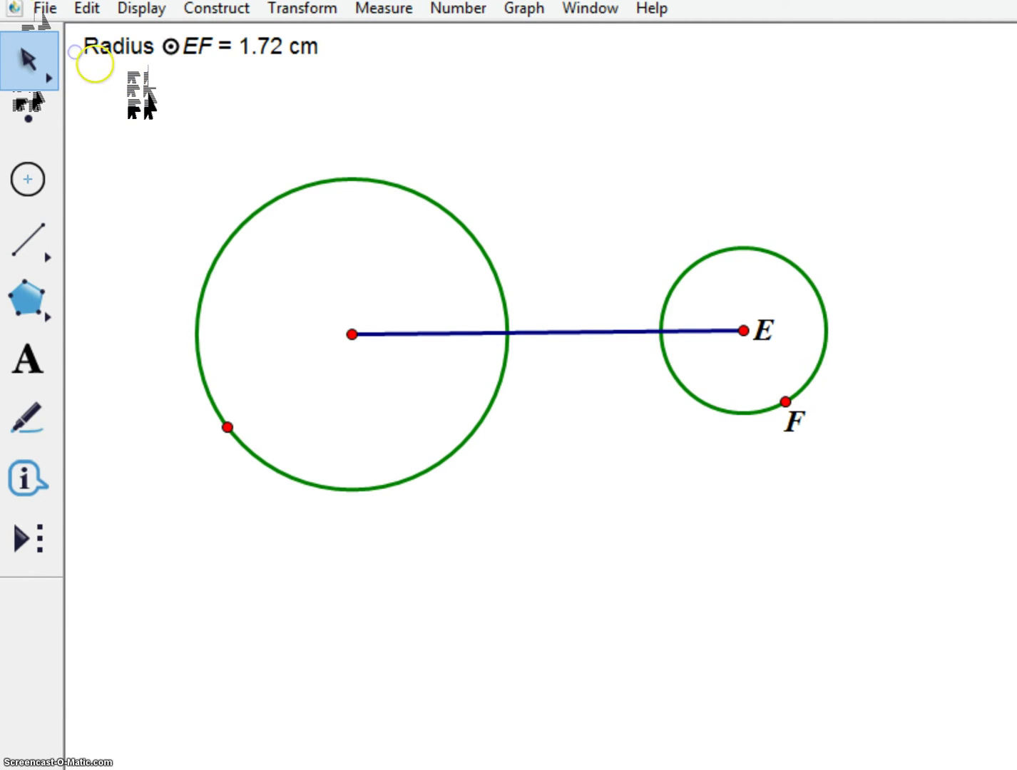
pyautogui.click(287, 194)
pyautogui.click(384, 7)
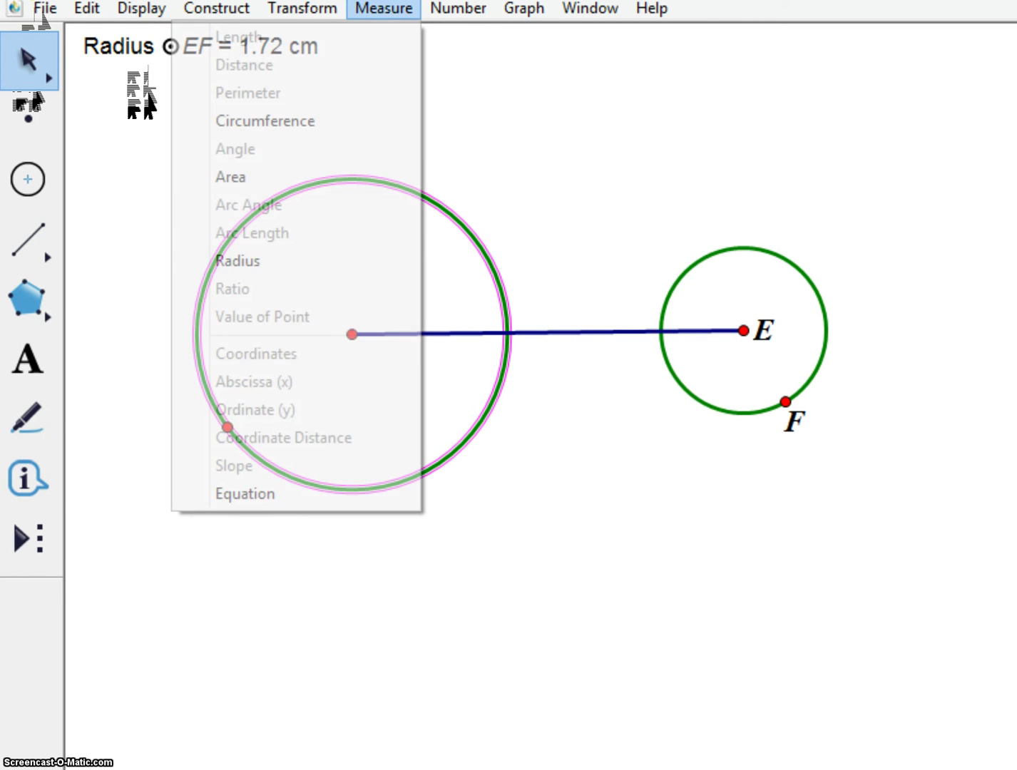
pyautogui.press('Return')
pyautogui.press('Escape')
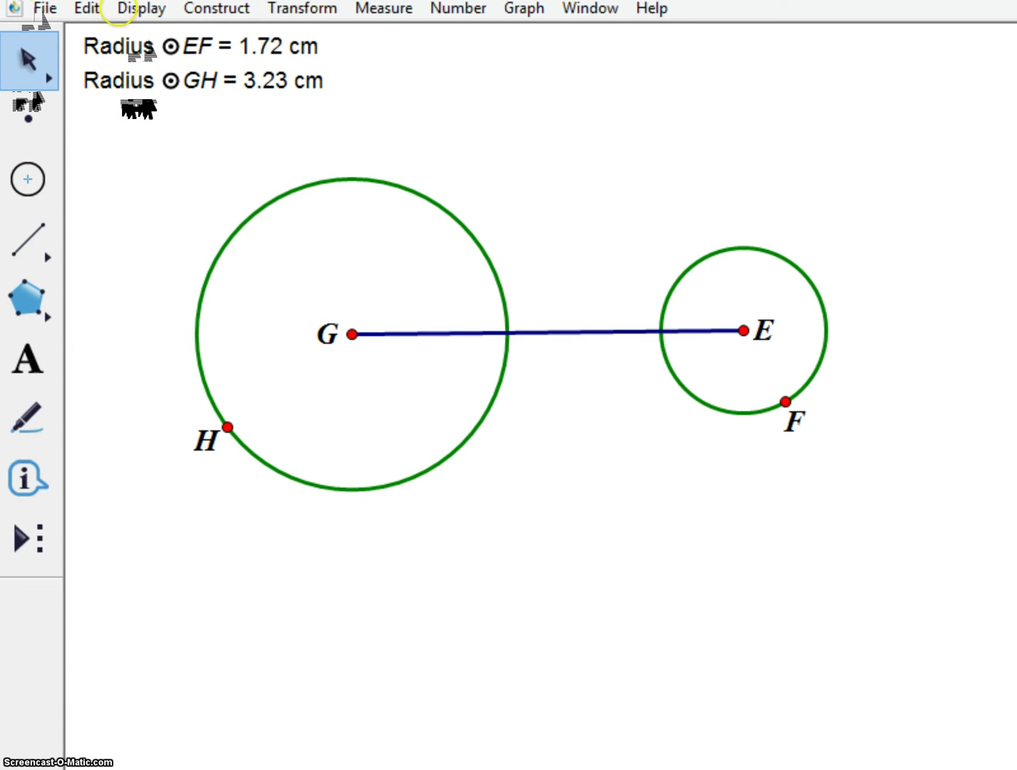
# Step: Calculate the difference between the two measured radii, Radius GH minus Radius EF
pyautogui.click(457, 9)
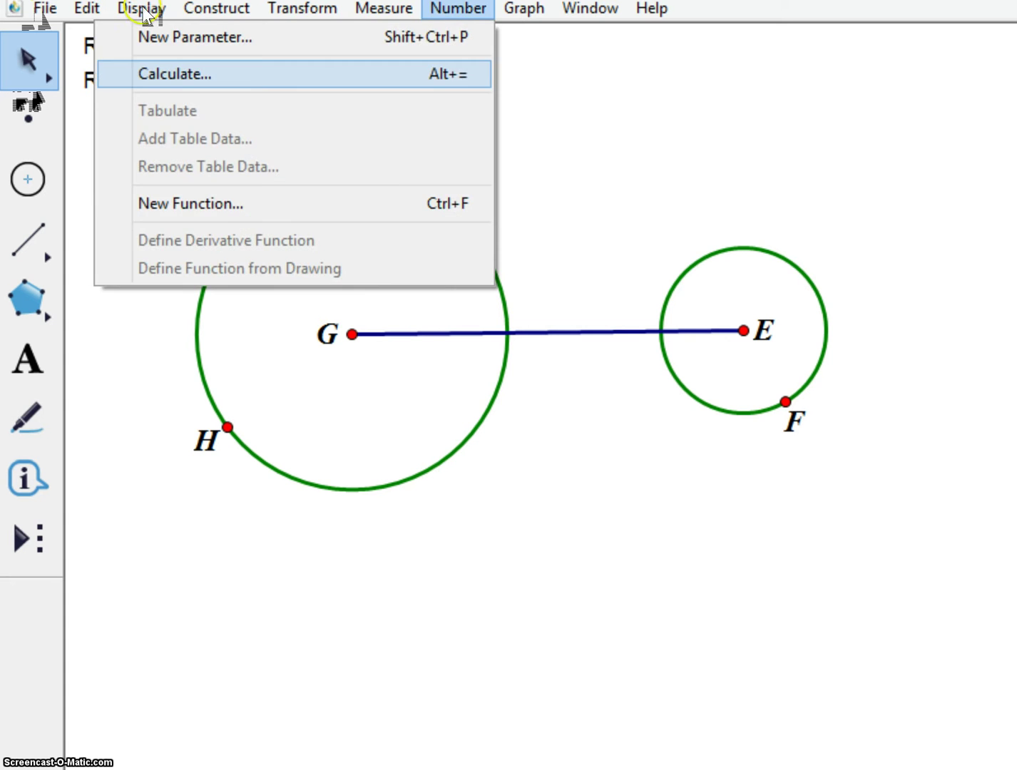
pyautogui.click(175, 73)
pyautogui.click(233, 82)
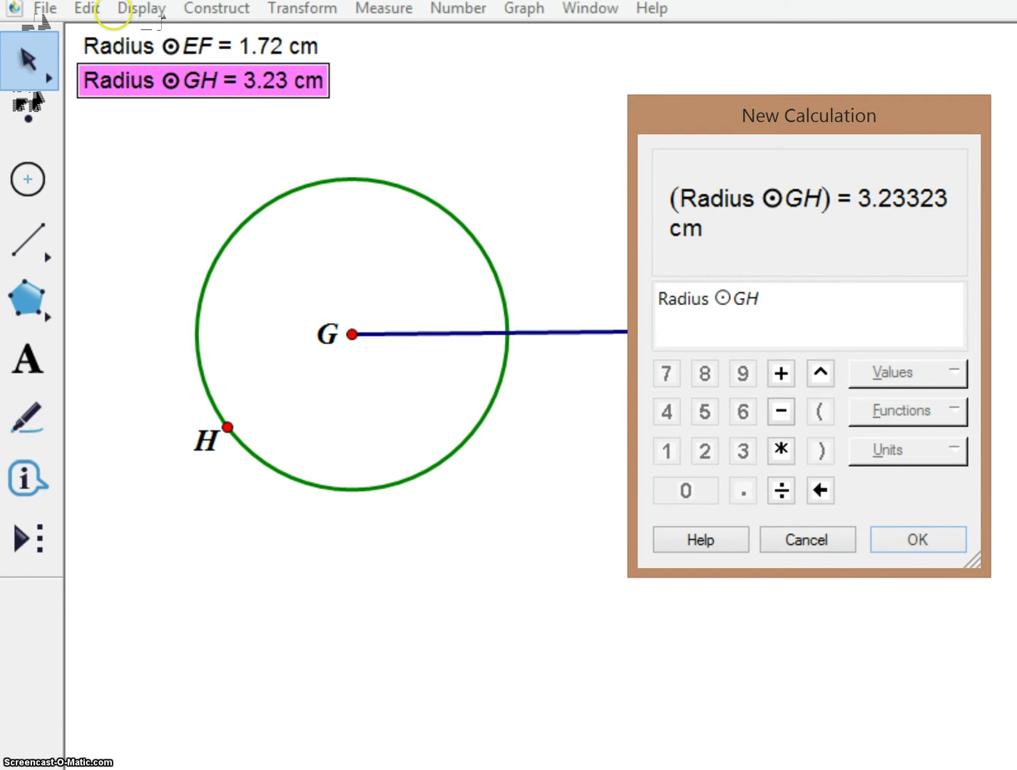
pyautogui.write('-')
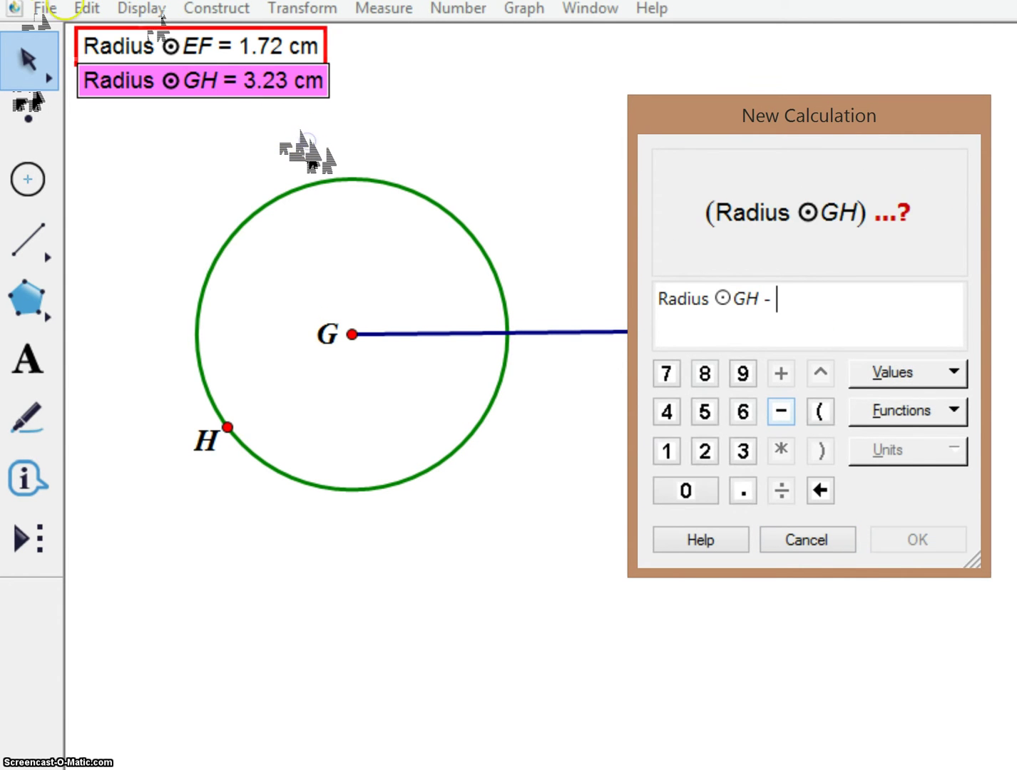
pyautogui.click(200, 46)
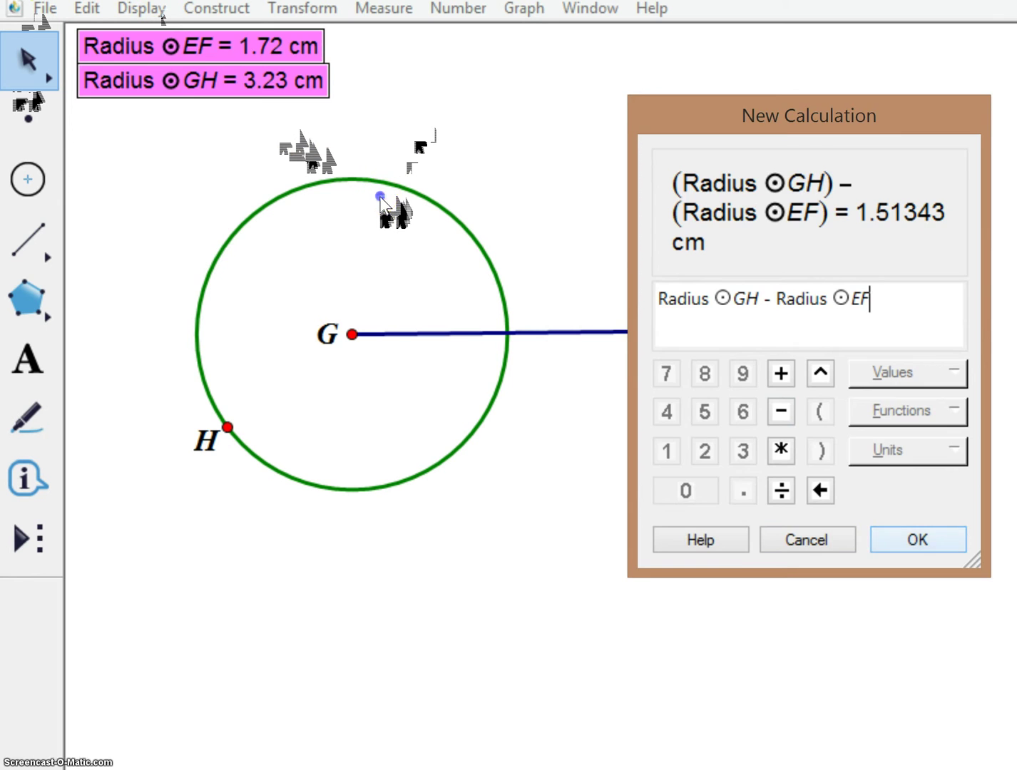
pyautogui.press('Return')
pyautogui.click(237, 85)
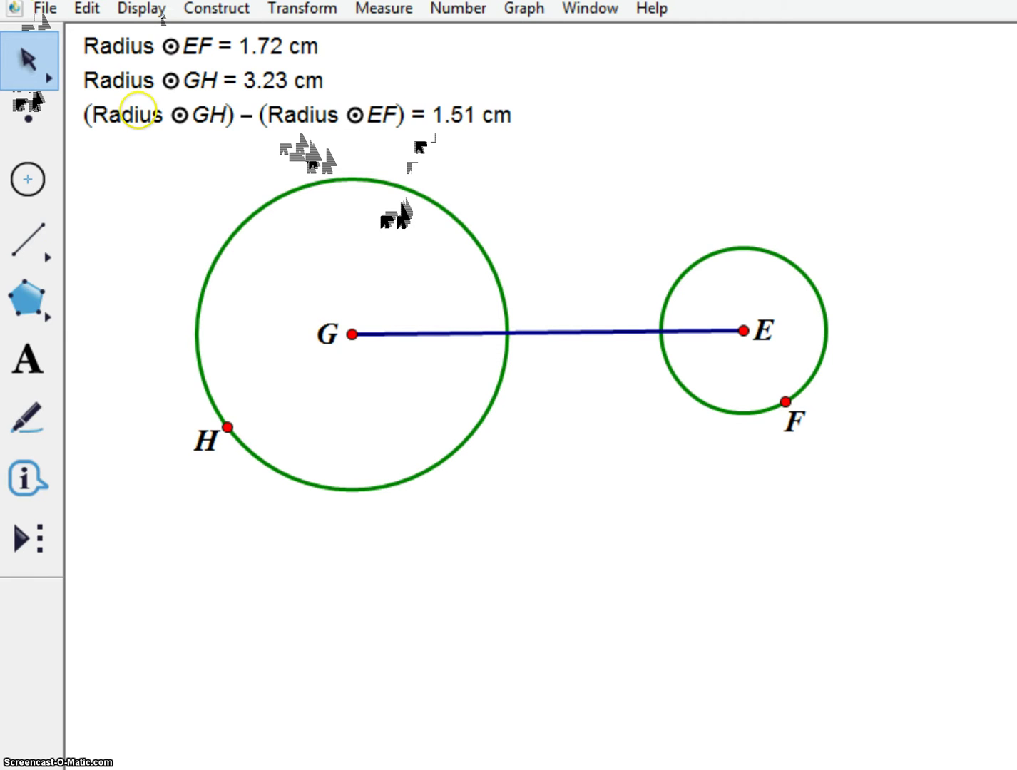
# Step: Construct a circle centered at G whose radius is the calculated difference of the radii
pyautogui.click(296, 115)
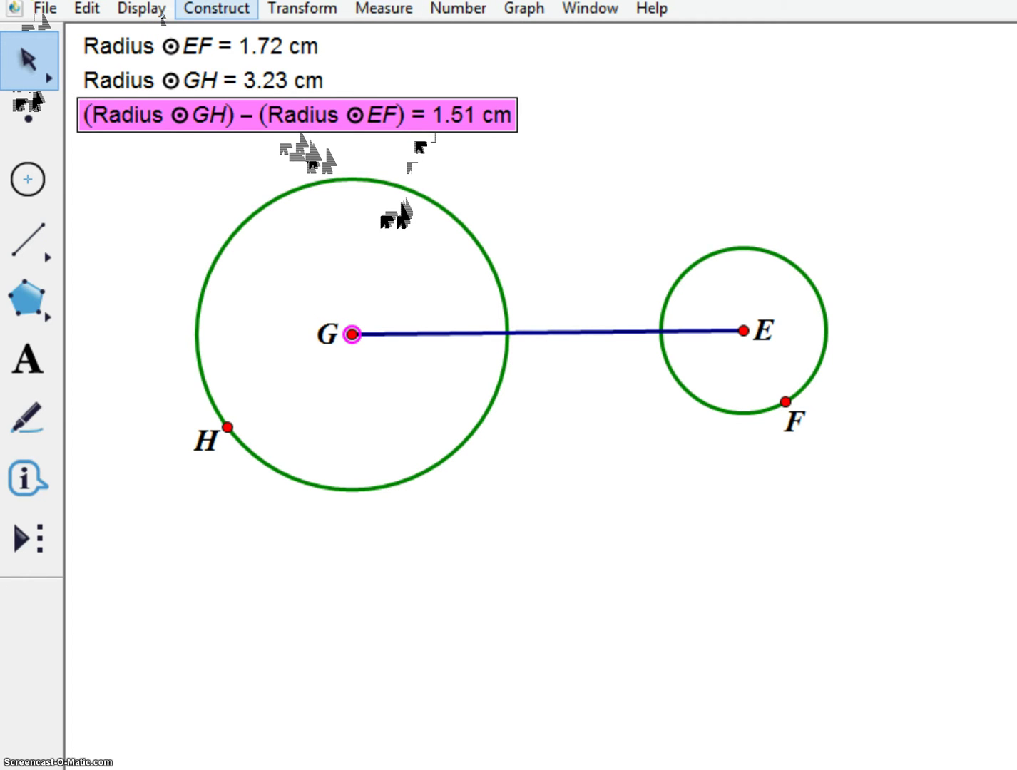
pyautogui.click(214, 9)
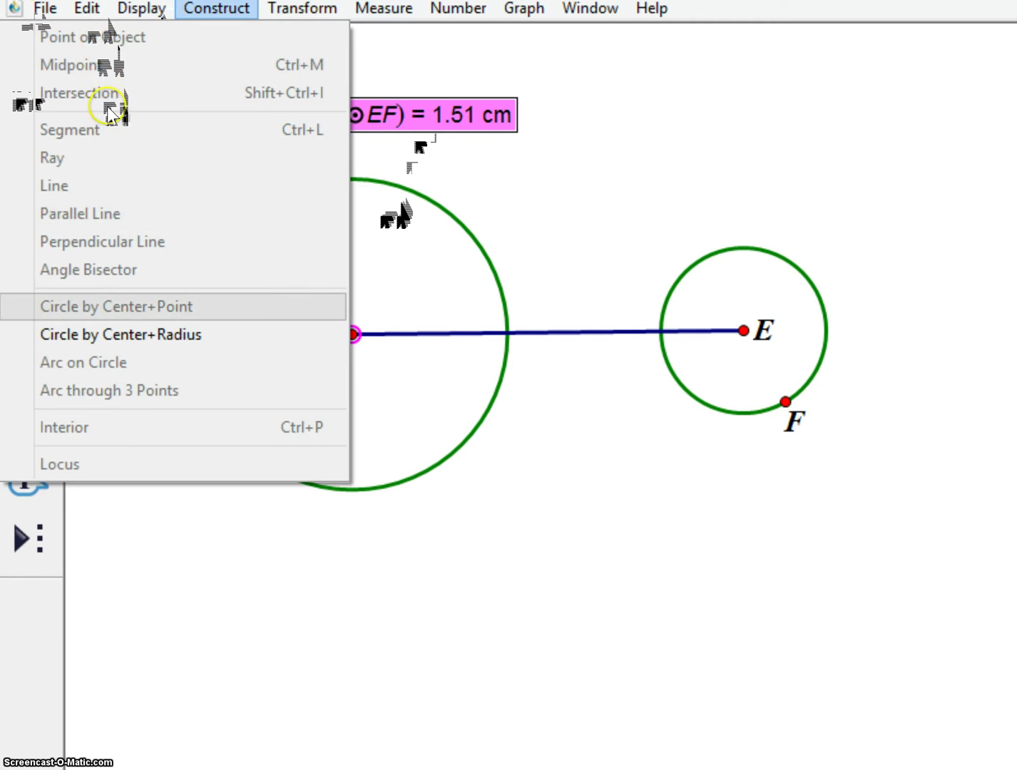
pyautogui.click(122, 333)
pyautogui.click(304, 45)
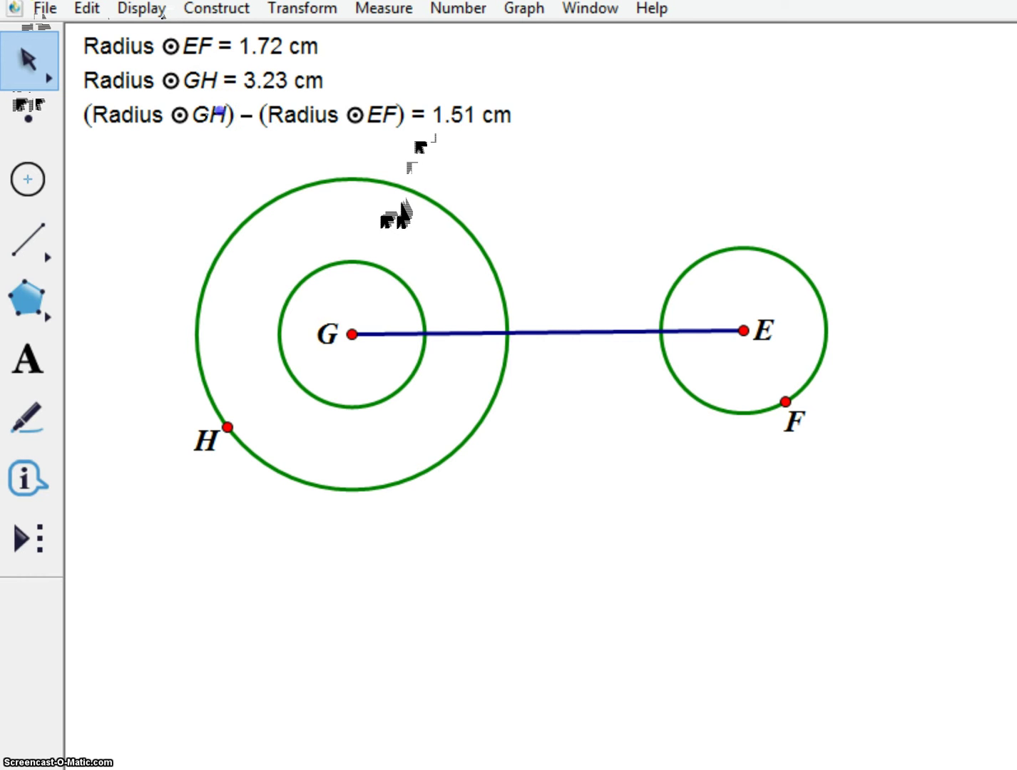
# Step: Construct the midpoint of segment GE
pyautogui.click(570, 331)
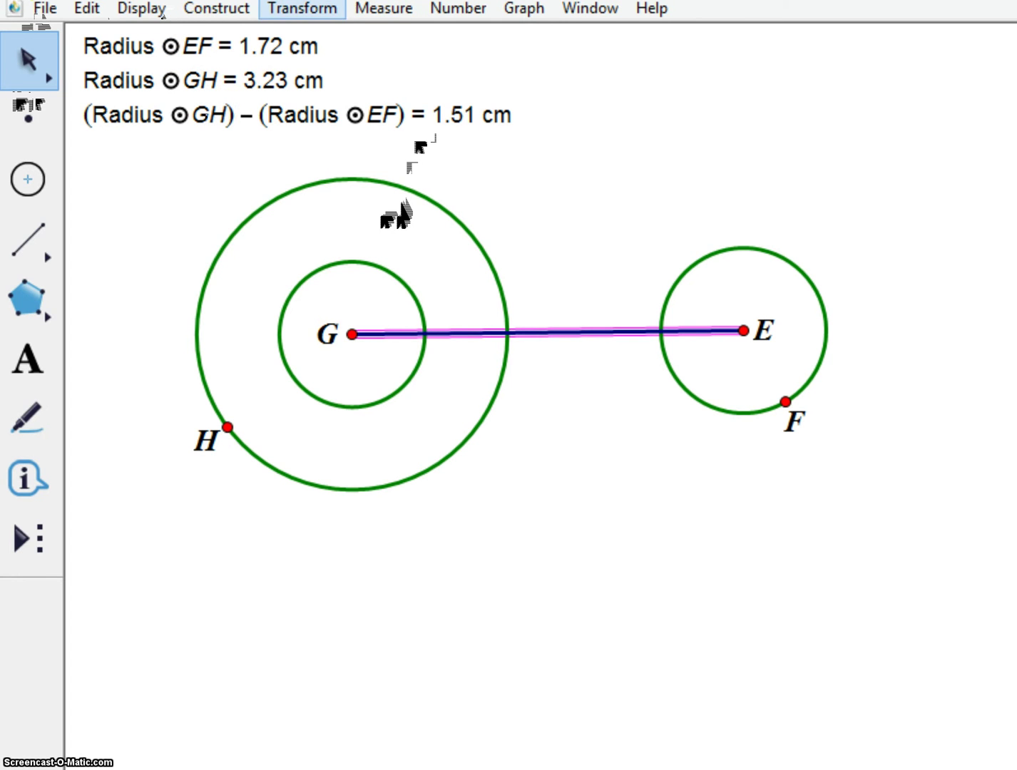
pyautogui.click(217, 9)
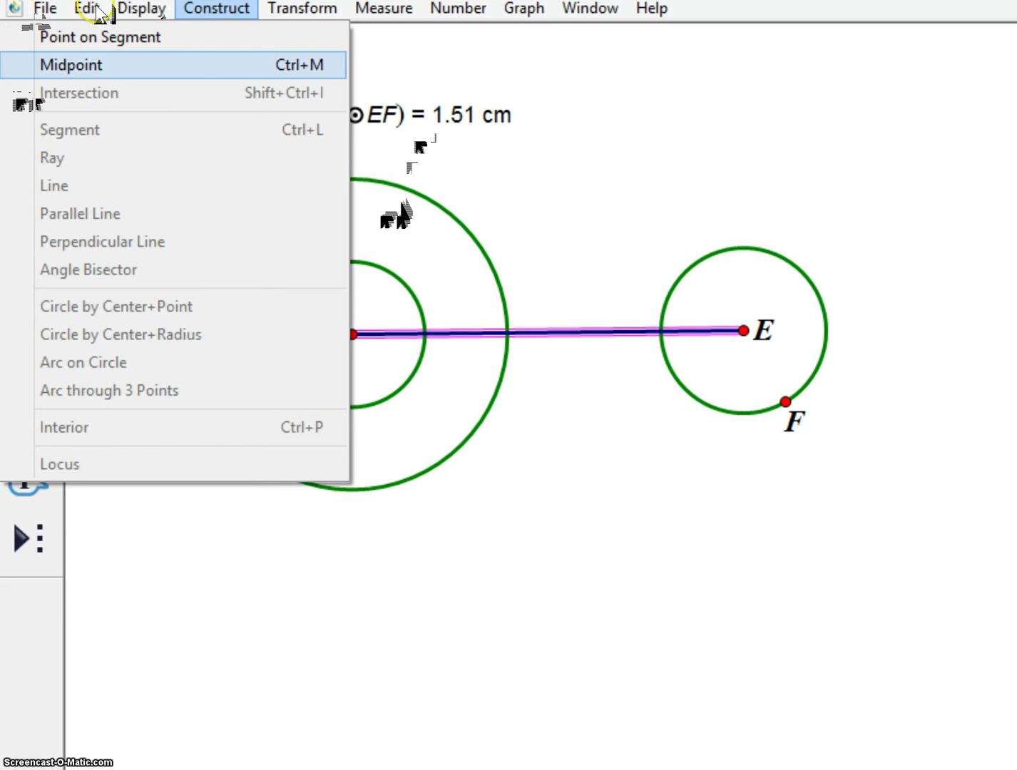
pyautogui.press('Return')
# Step: Draw a circle centered at the midpoint of segment GE and passing through G
pyautogui.click(26, 179)
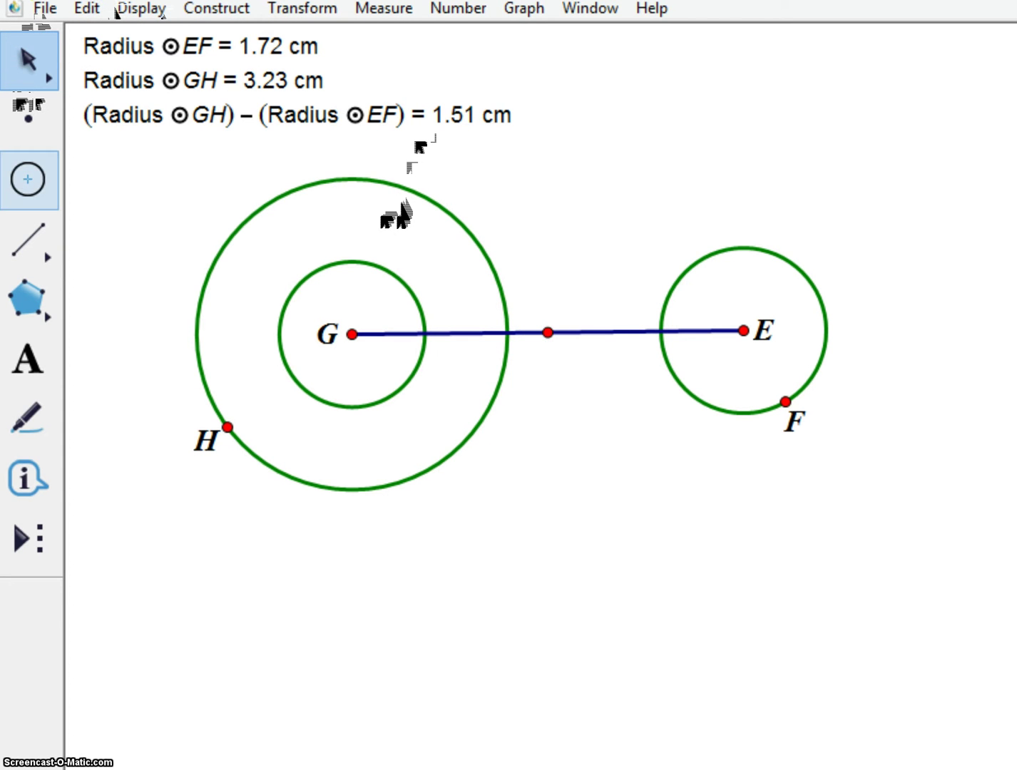
pyautogui.click(27, 179)
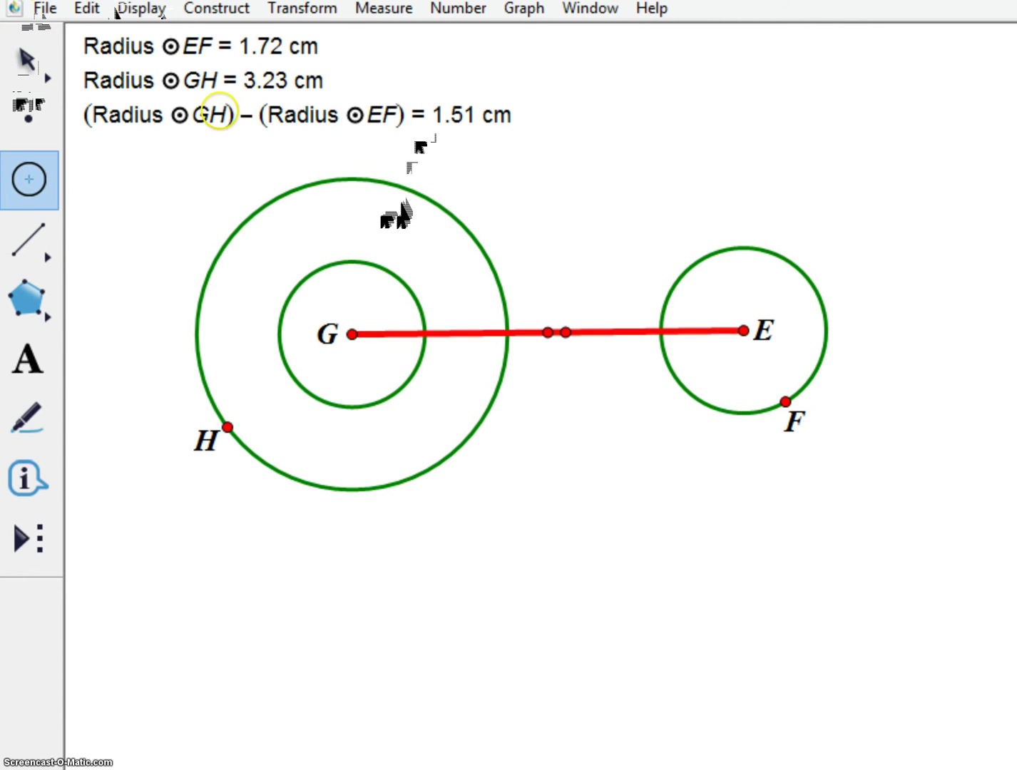
pyautogui.moveTo(548, 333); pyautogui.dragTo(353, 333)
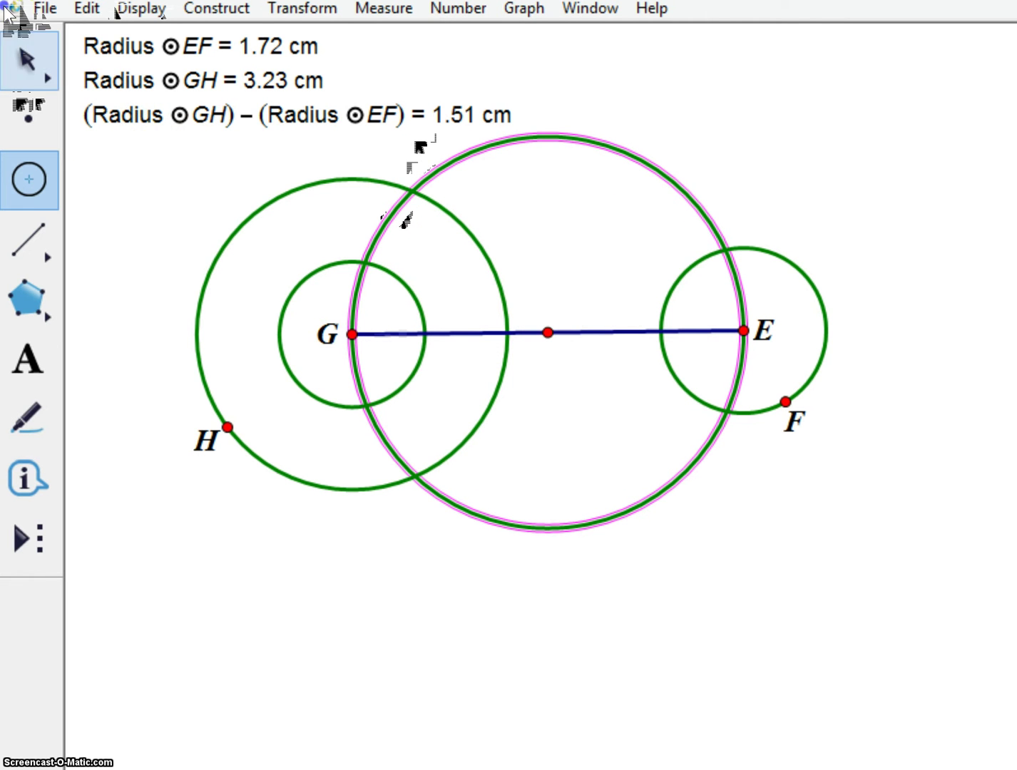
pyautogui.press('Escape')
pyautogui.press('Escape')
# Step: Draw a ray from G through the upper intersection of the small inner circle and the midpoint-centered circle
pyautogui.moveTo(27, 240); pyautogui.dragTo(152, 240)
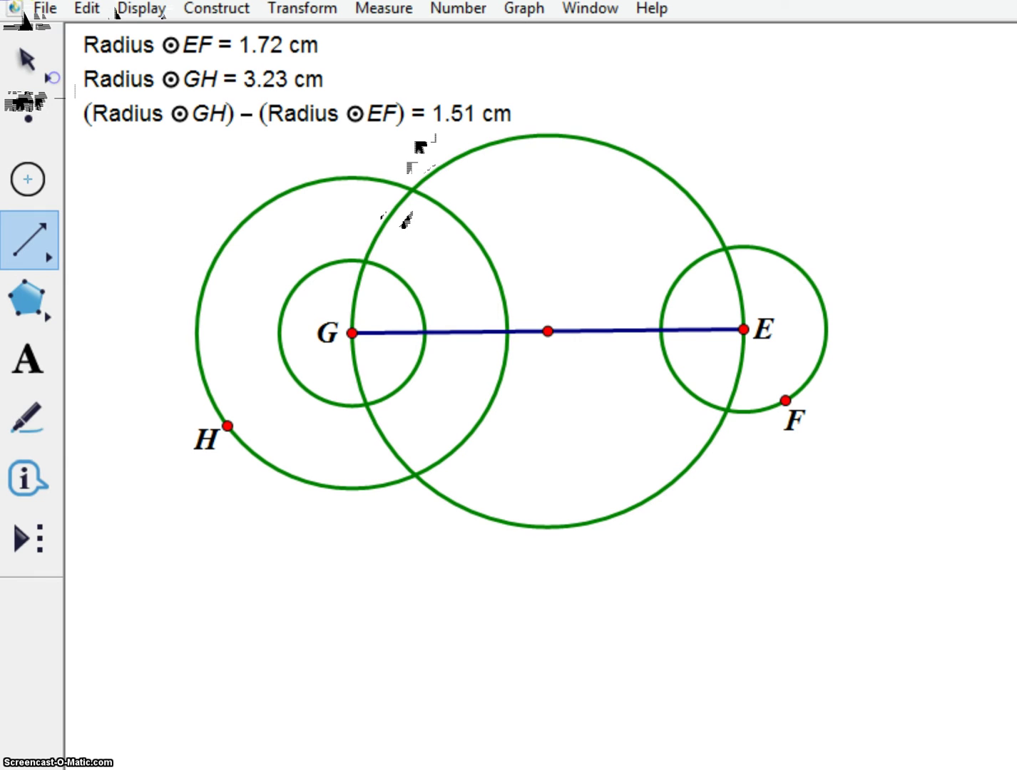
pyautogui.moveTo(353, 332); pyautogui.dragTo(366, 261)
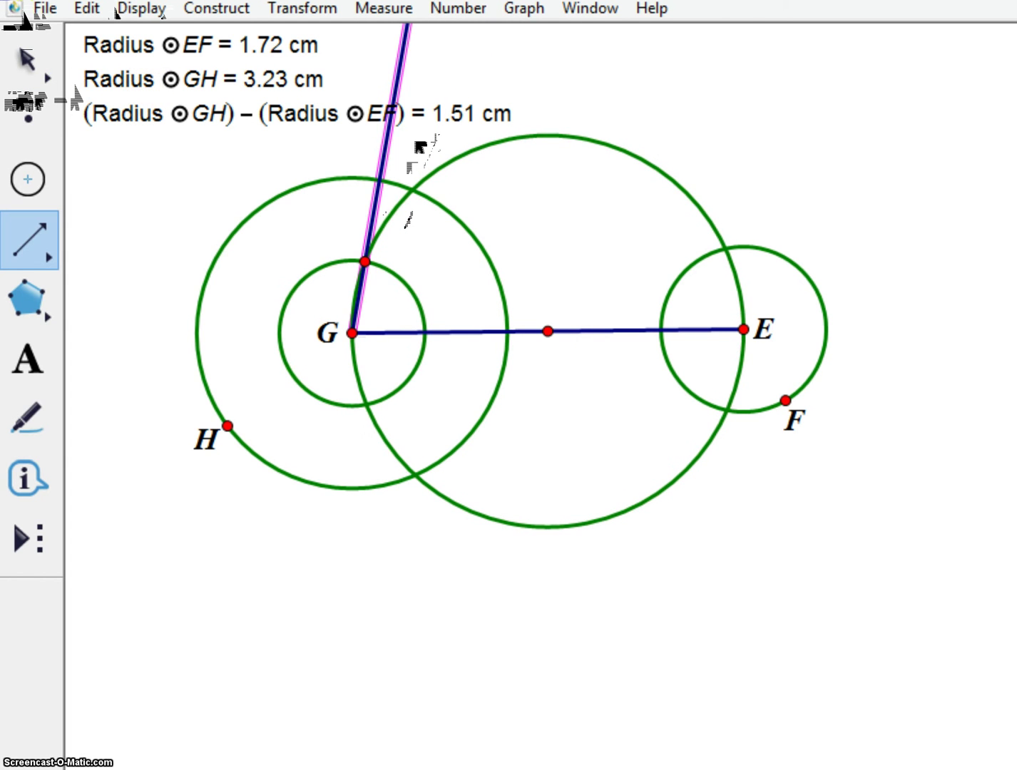
pyautogui.press('Escape')
pyautogui.press('Escape')
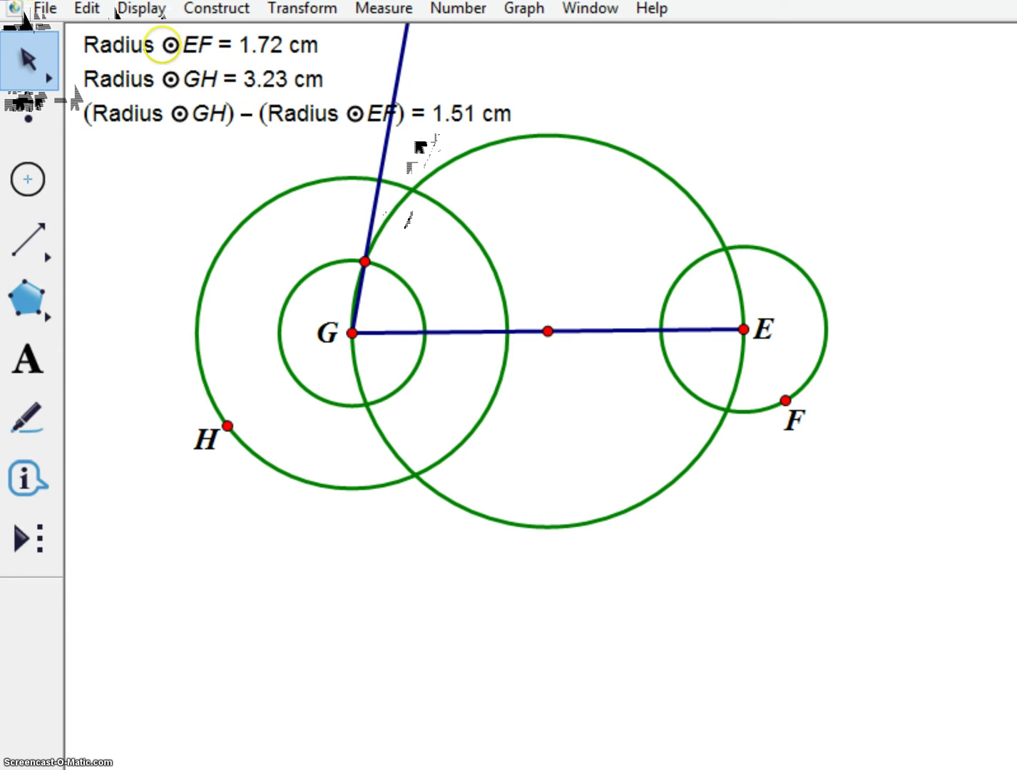
# Step: Construct a line through E parallel to the ray from G
pyautogui.click(386, 148)
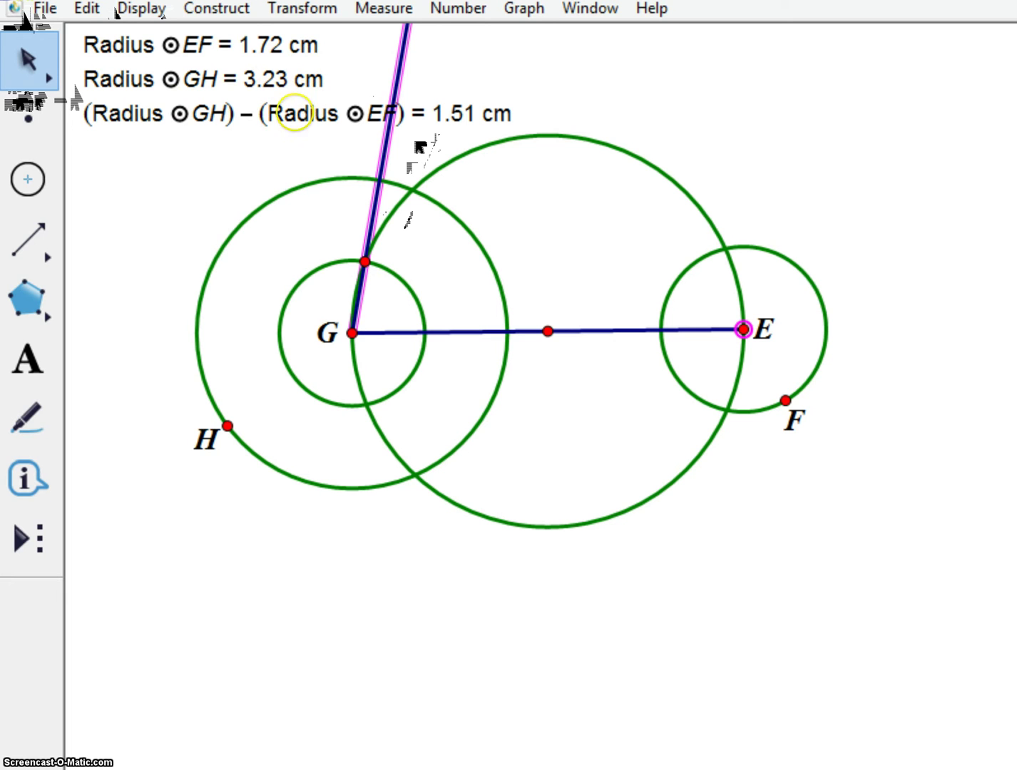
pyautogui.hotkey('shift', 'Down')
pyautogui.hotkey('shift', 'Down')
pyautogui.click(25, 61)
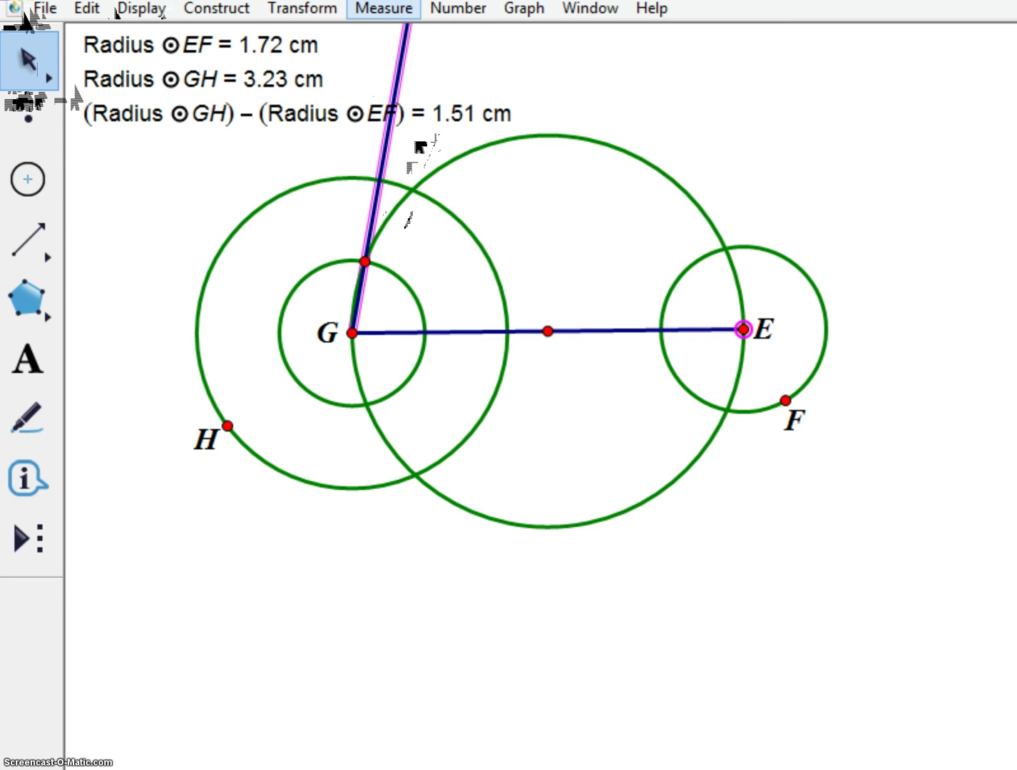
pyautogui.click(216, 9)
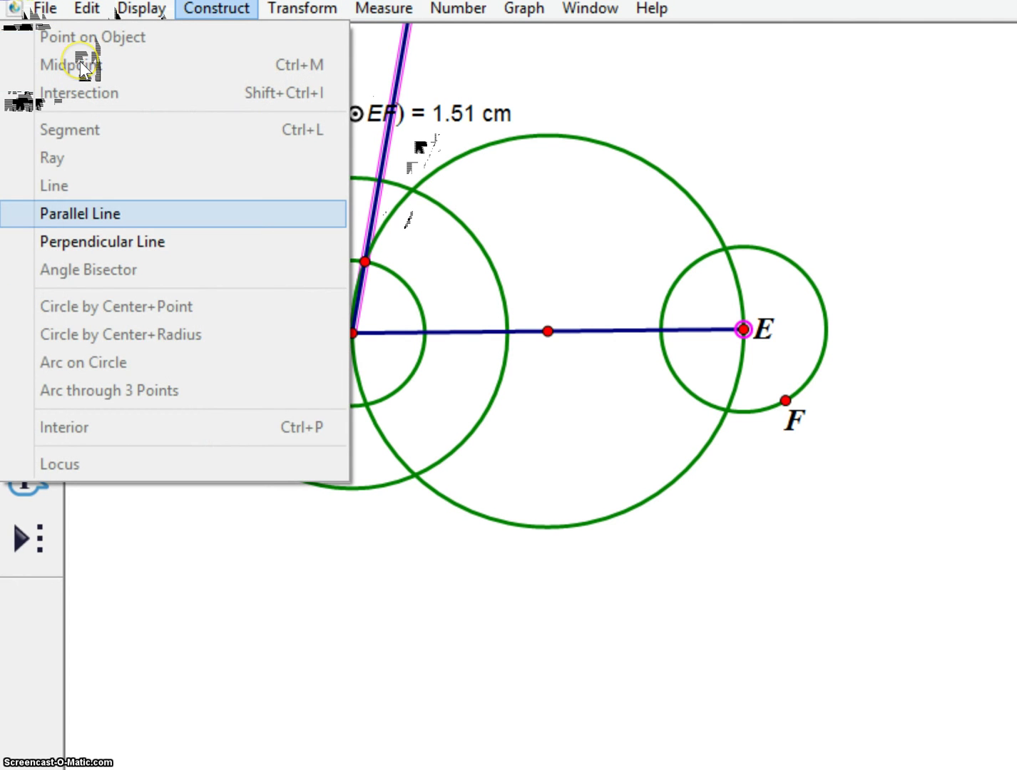
pyautogui.press('Return')
pyautogui.press('Escape')
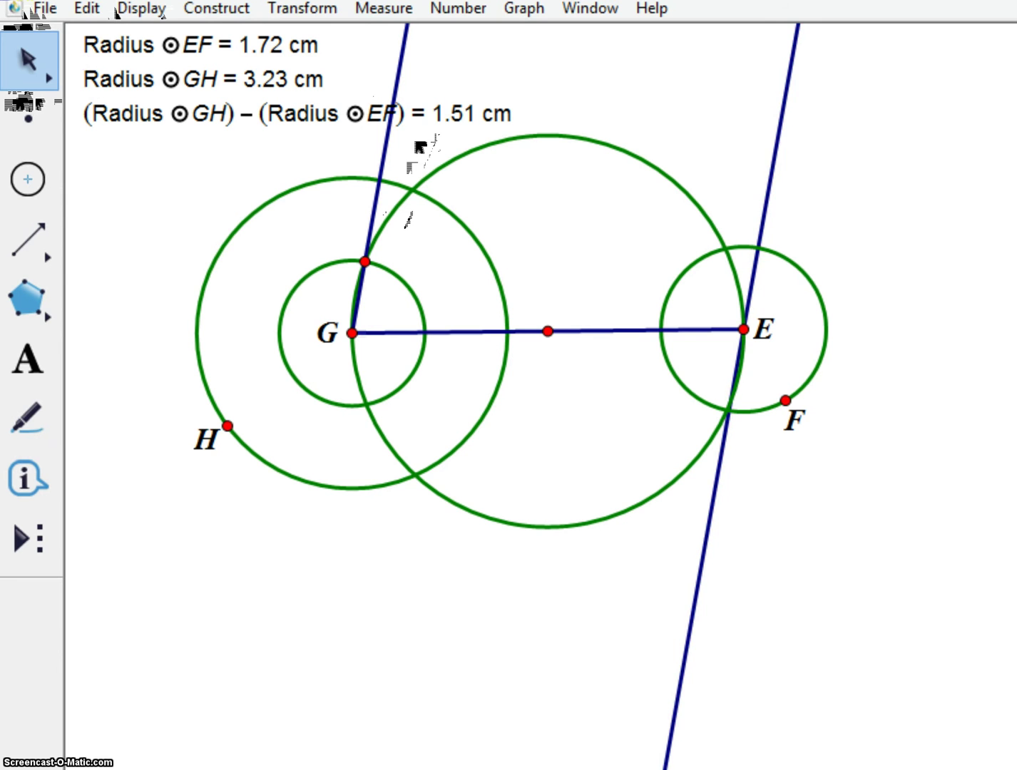
# Step: Draw a line through the ray's intersection with the large circle GH and the parallel line's upper intersection with circle EF
pyautogui.click(25, 246)
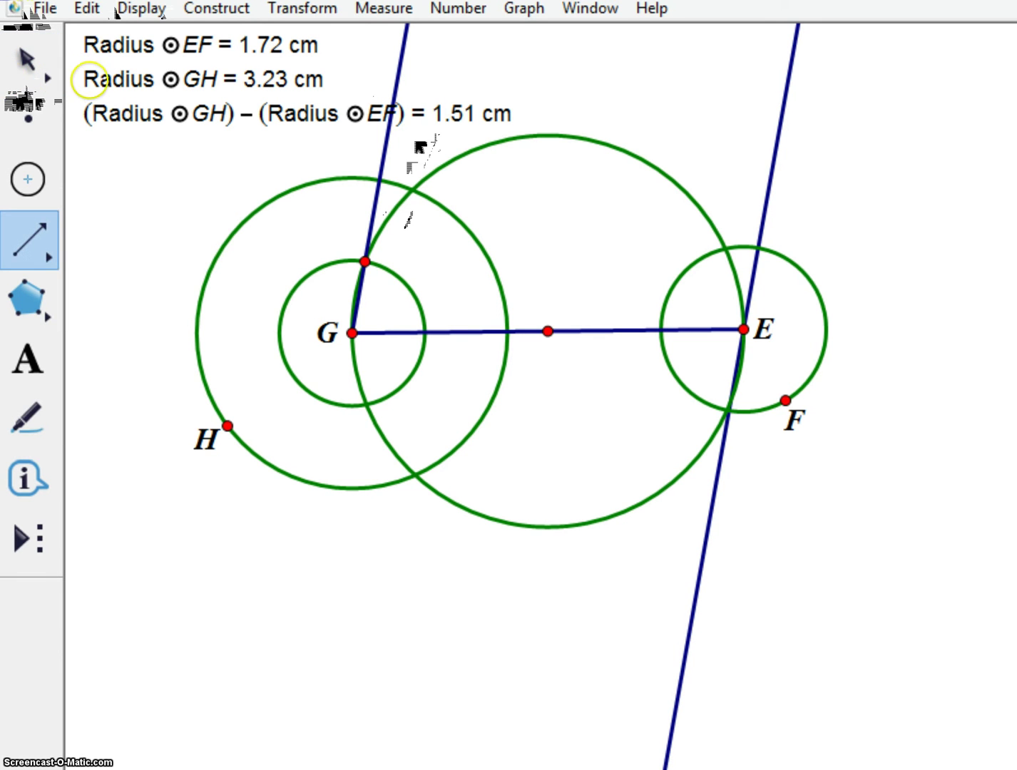
pyautogui.moveTo(30, 240); pyautogui.dragTo(212, 240)
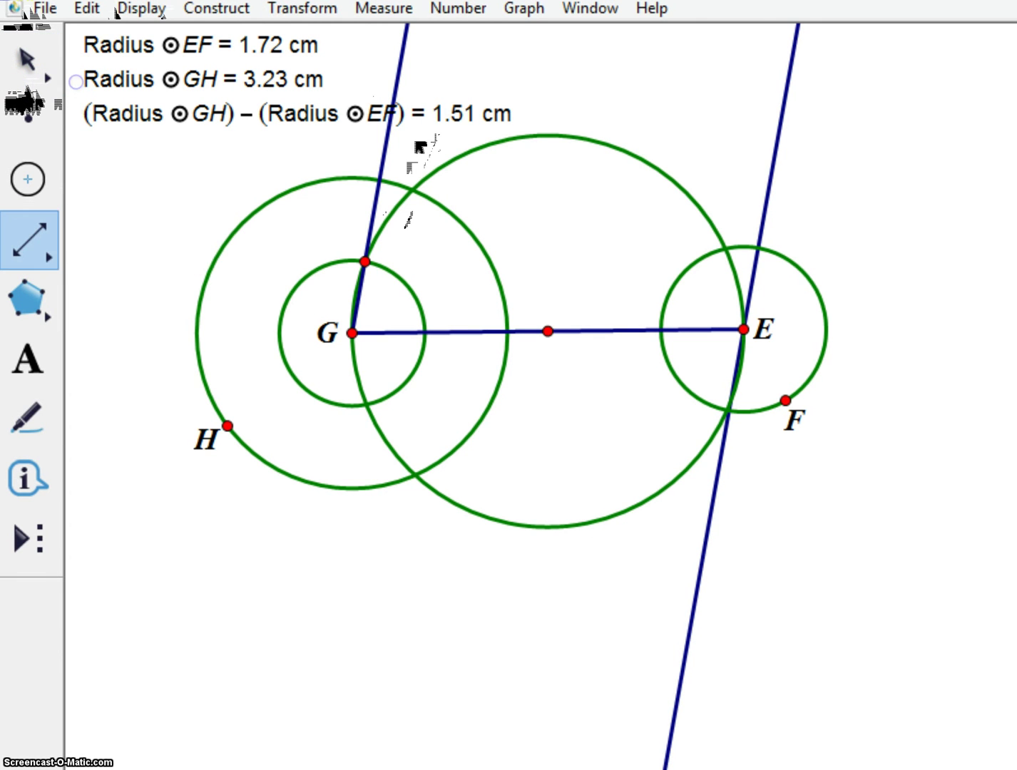
pyautogui.click(380, 180)
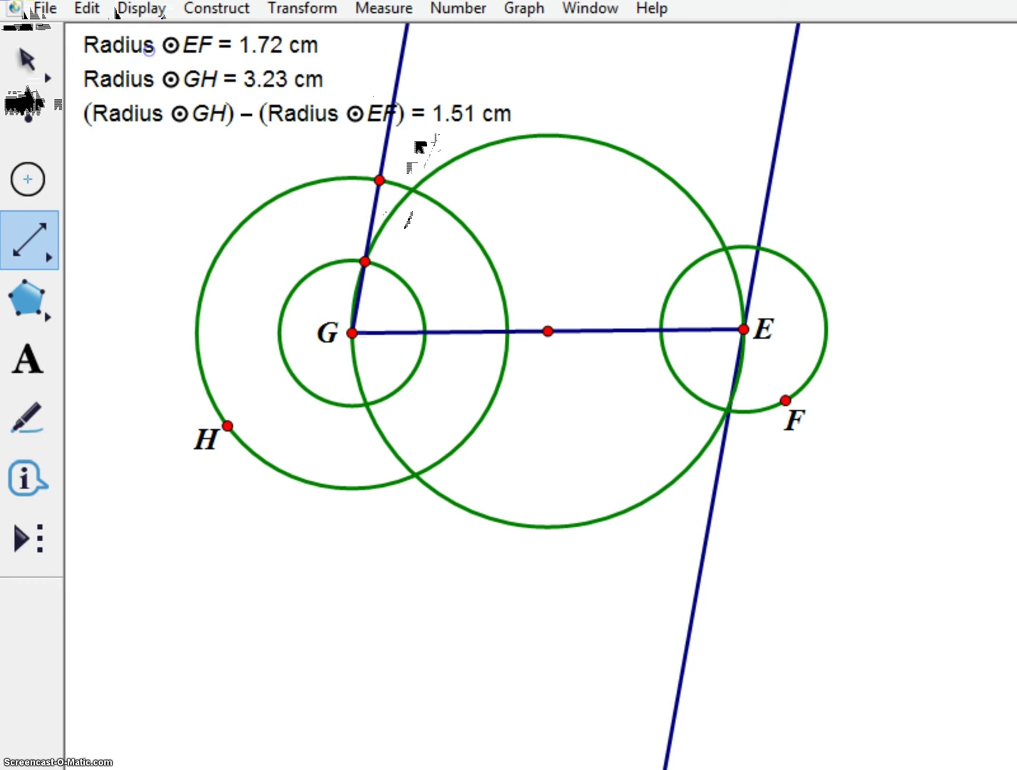
pyautogui.moveTo(703, 236); pyautogui.dragTo(758, 248)
pyautogui.click(758, 248)
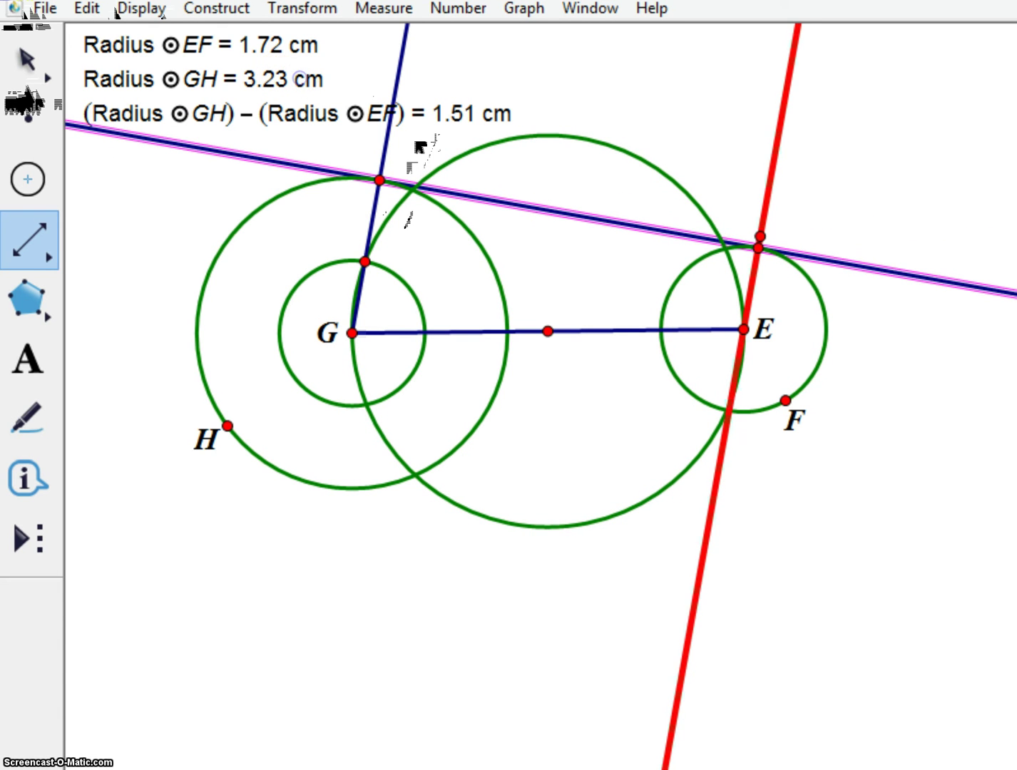
# Step: Measure the angle between the ray from G and the tangent line, with its vertex at the tangent point on circle GH
pyautogui.click(29, 60)
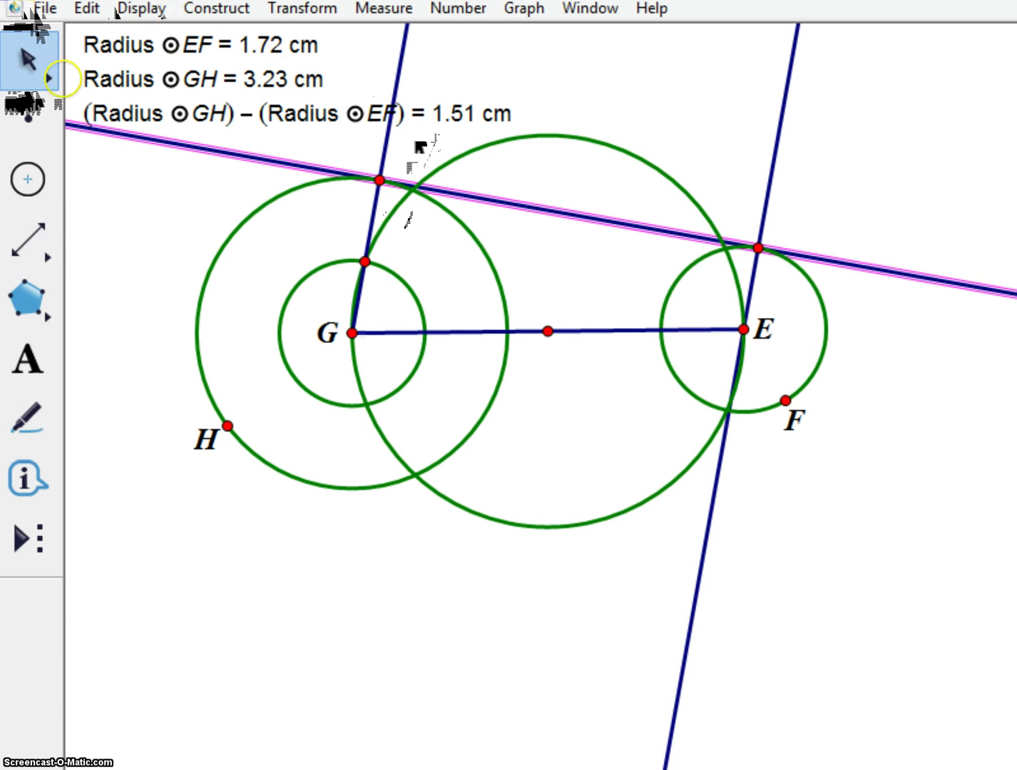
pyautogui.click(63, 80)
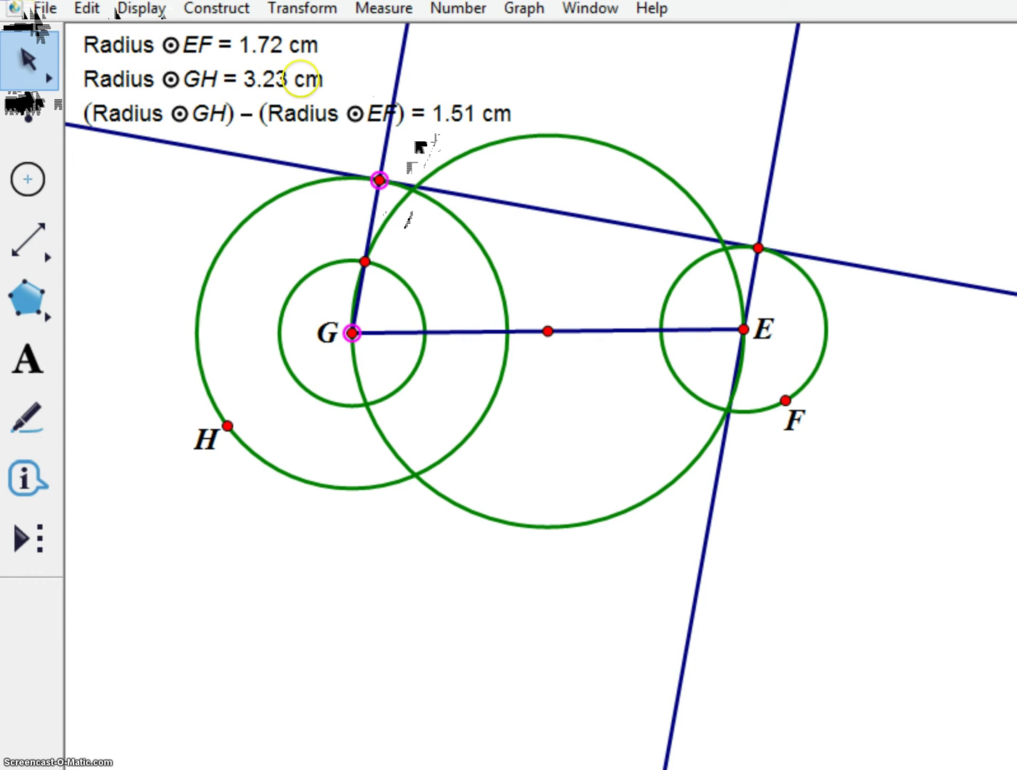
pyautogui.click(758, 248)
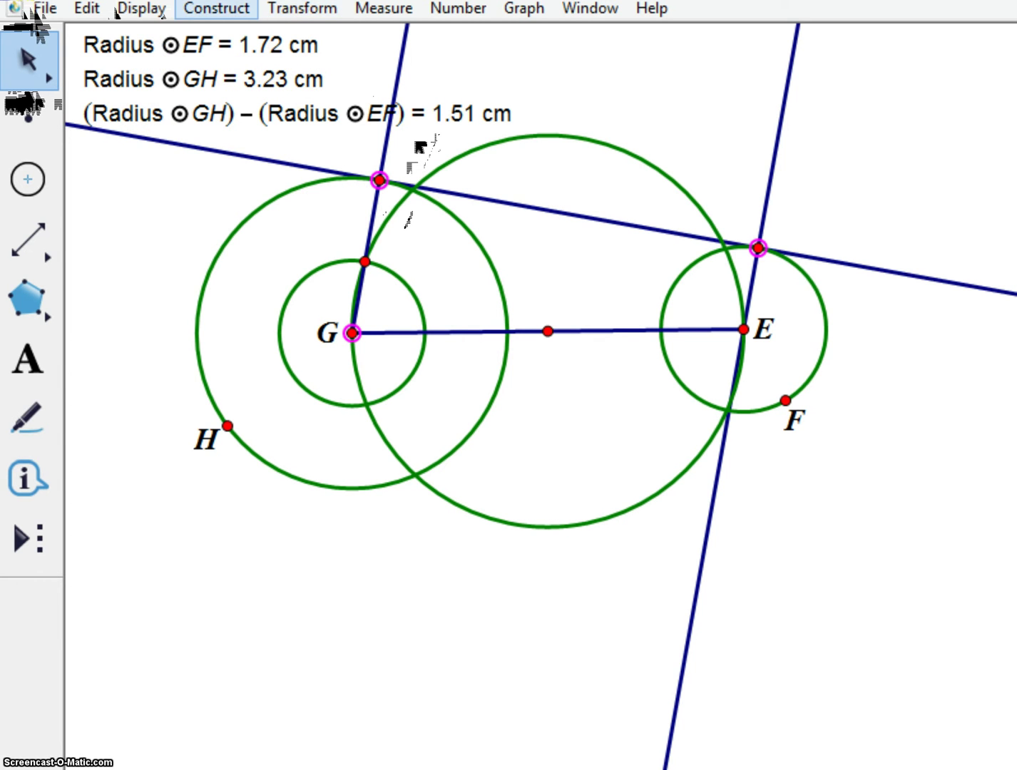
pyautogui.click(383, 9)
pyautogui.click(314, 148)
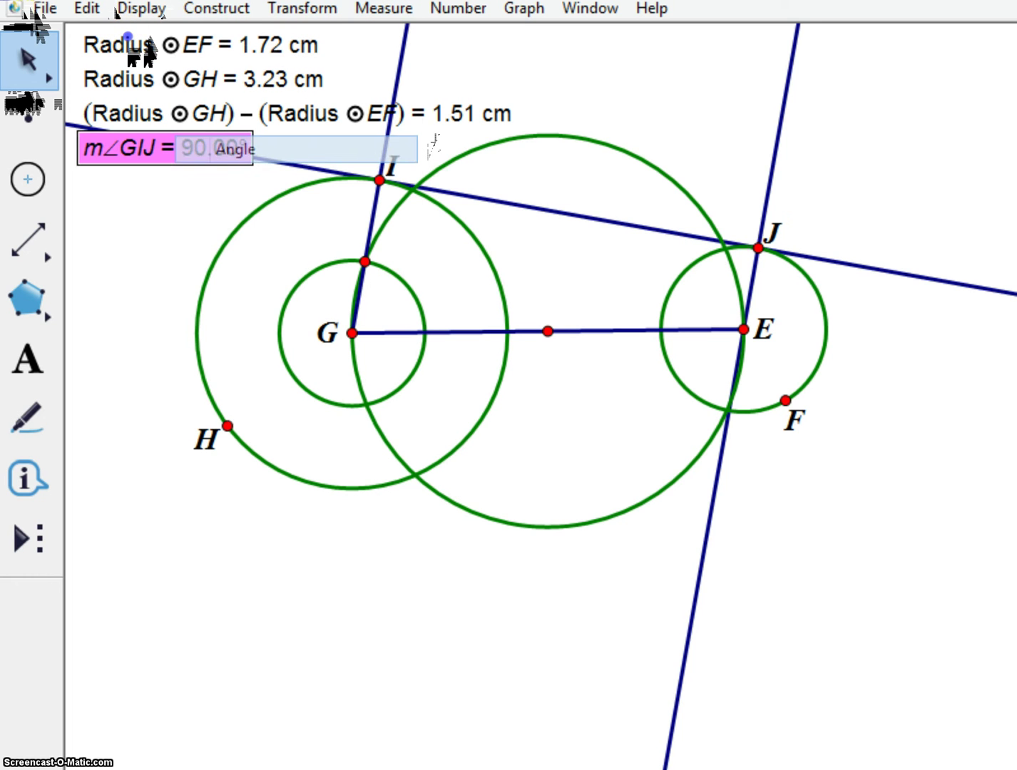
# Step: Move circle GH downward, then shift its center G up and left to a radius of about 3.16 cm to test the tangent
pyautogui.click(577, 96)
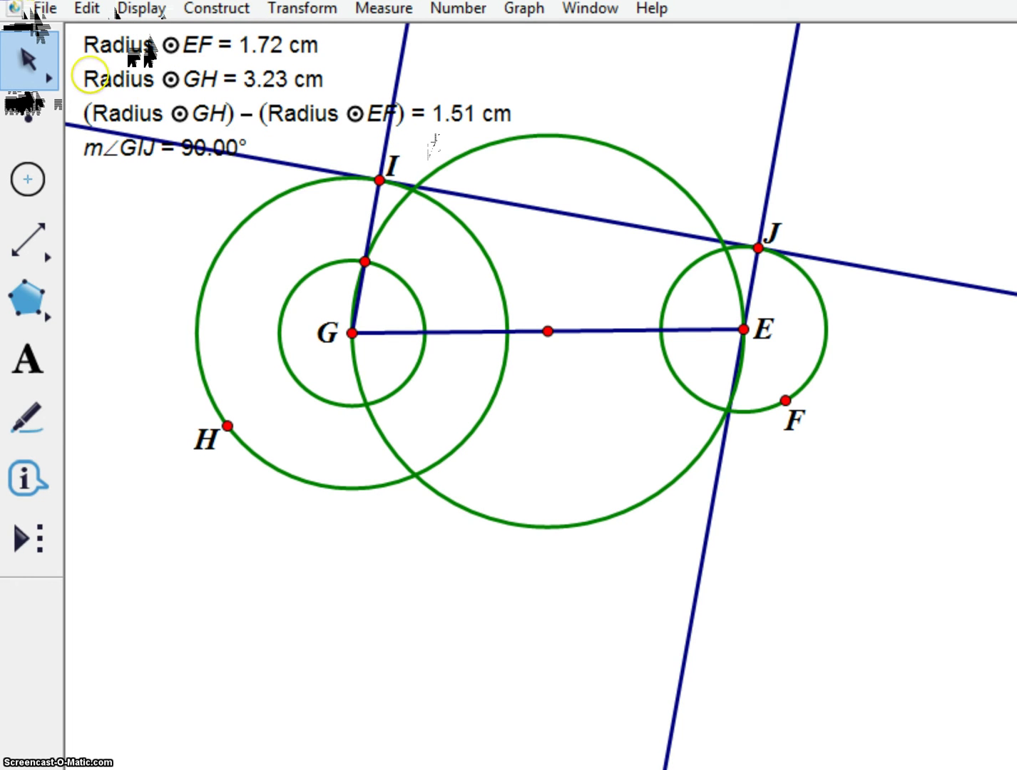
pyautogui.moveTo(241, 223); pyautogui.dragTo(306, 317)
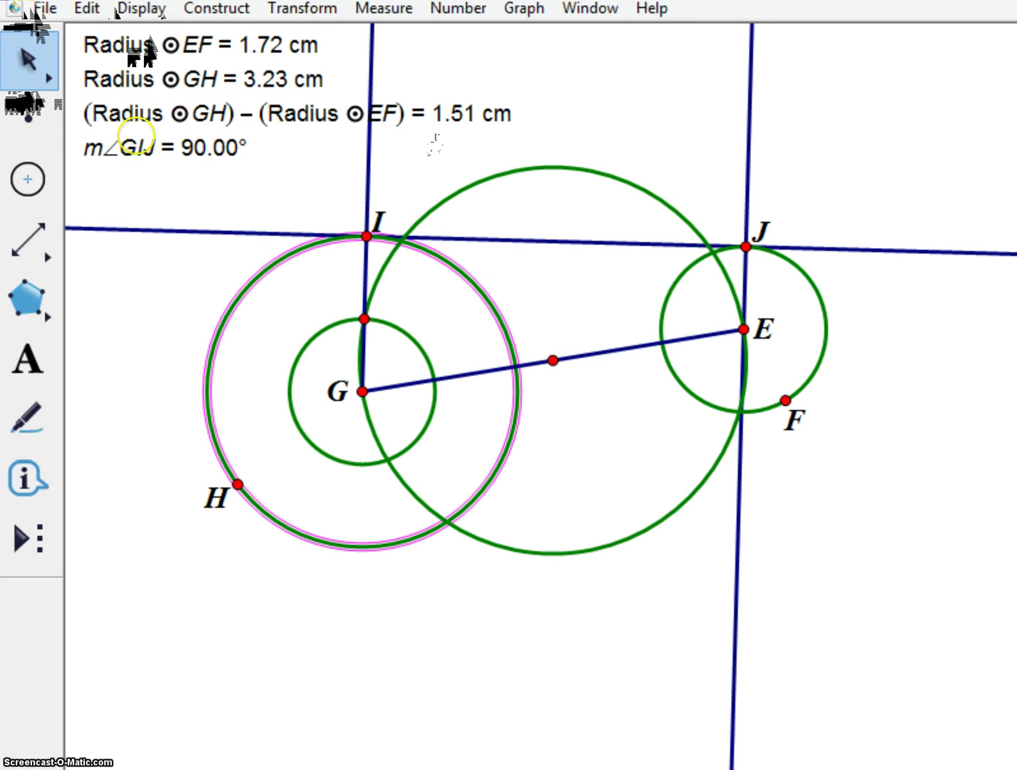
pyautogui.moveTo(362, 392); pyautogui.dragTo(300, 344)
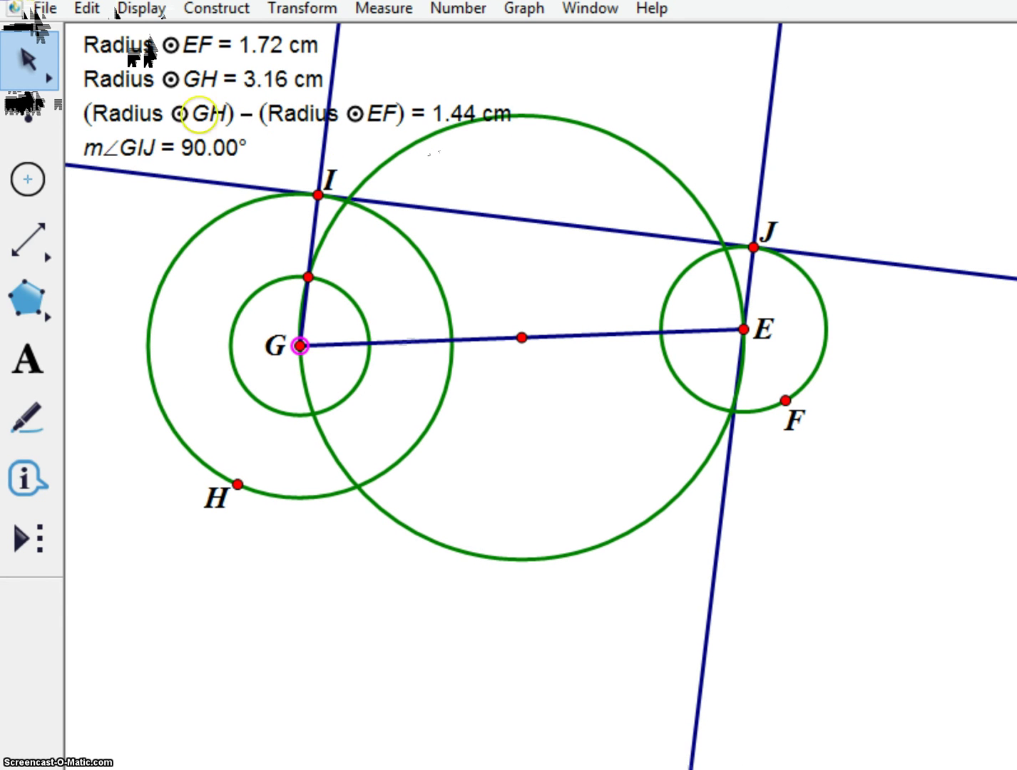
# Step: Reflect tangent line IJ across segment GE, marked as the mirror, to create the second external tangent
pyautogui.click(223, 50)
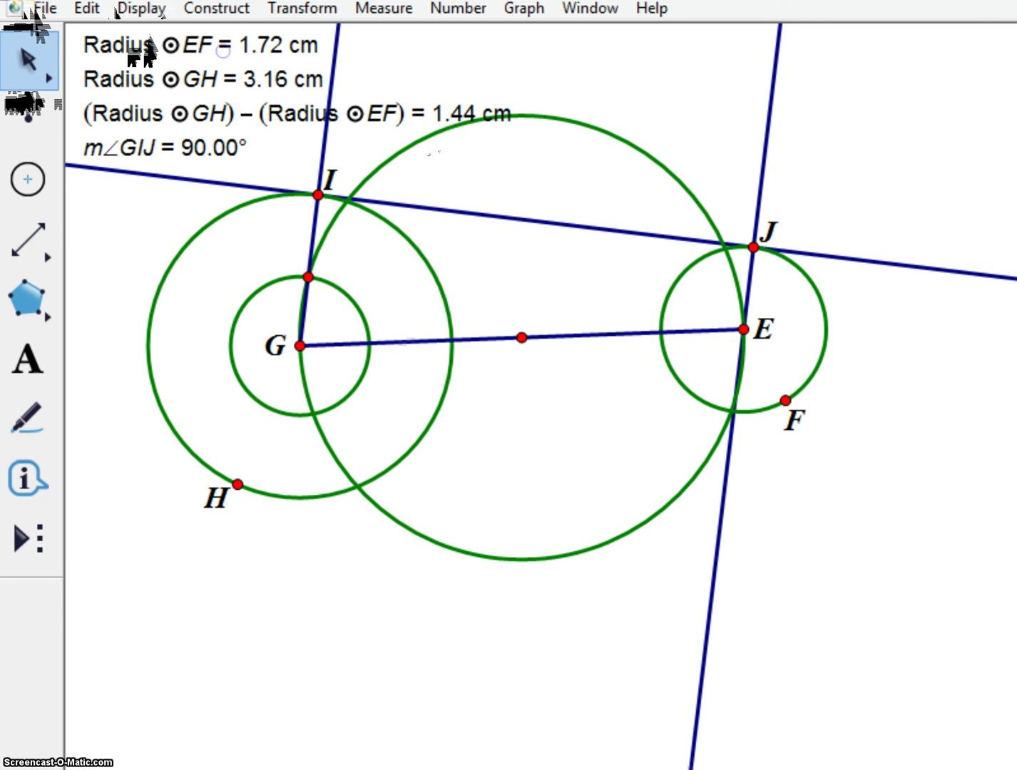
pyautogui.click(206, 182)
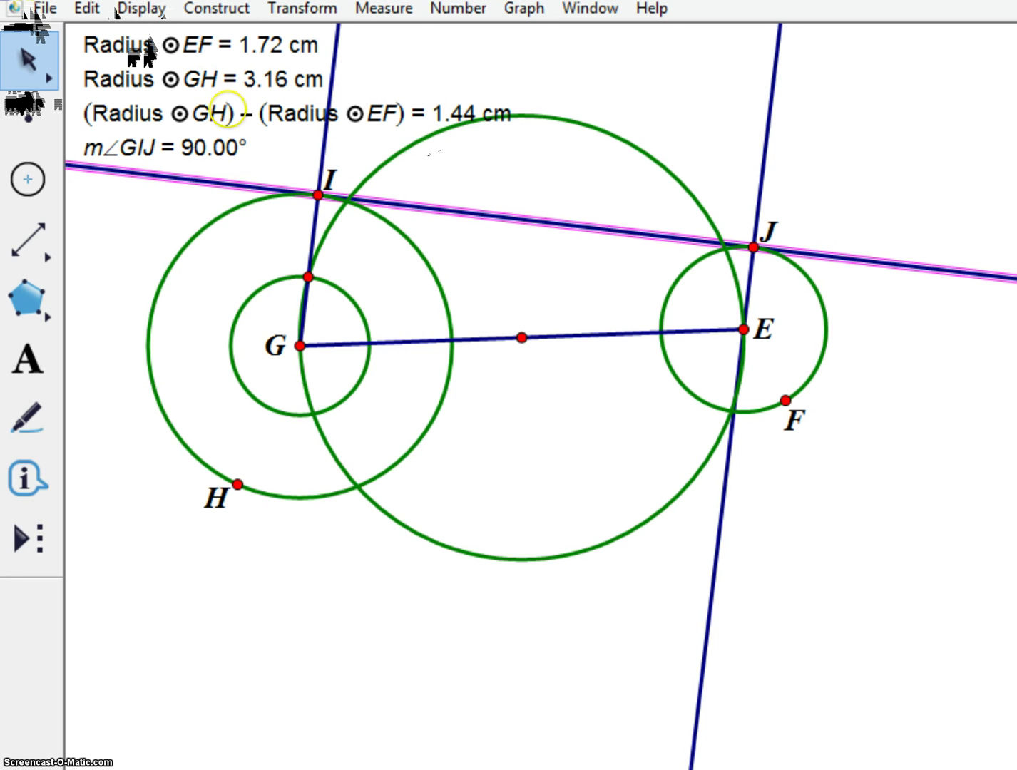
pyautogui.doubleClick(410, 341)
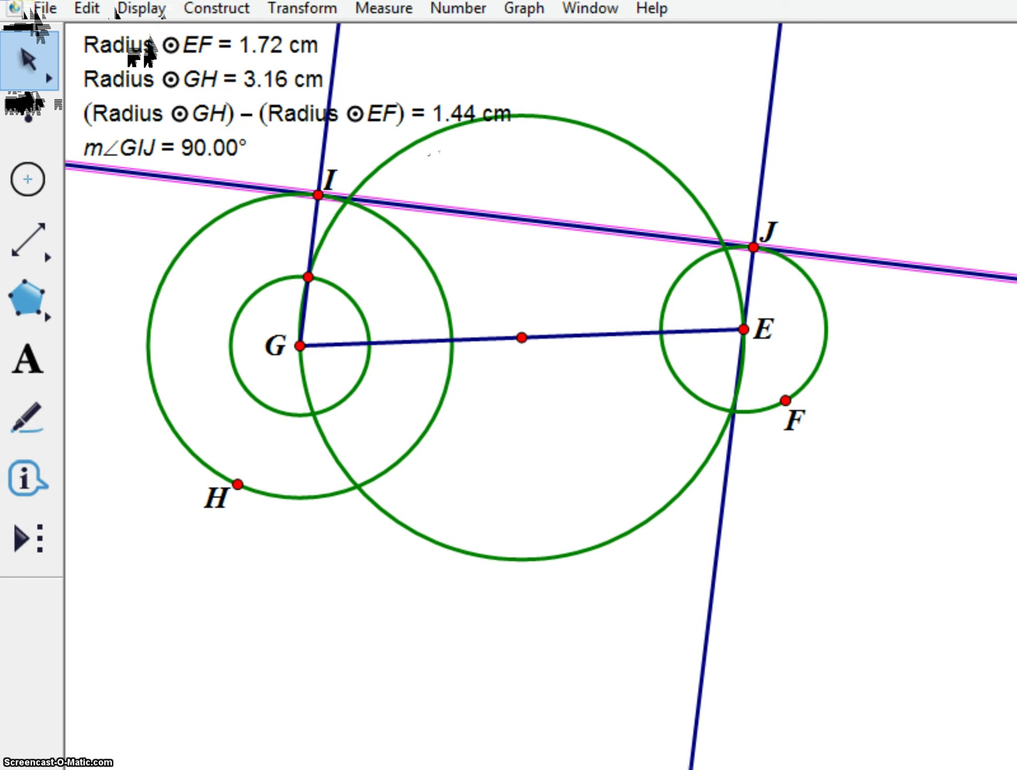
pyautogui.click(216, 9)
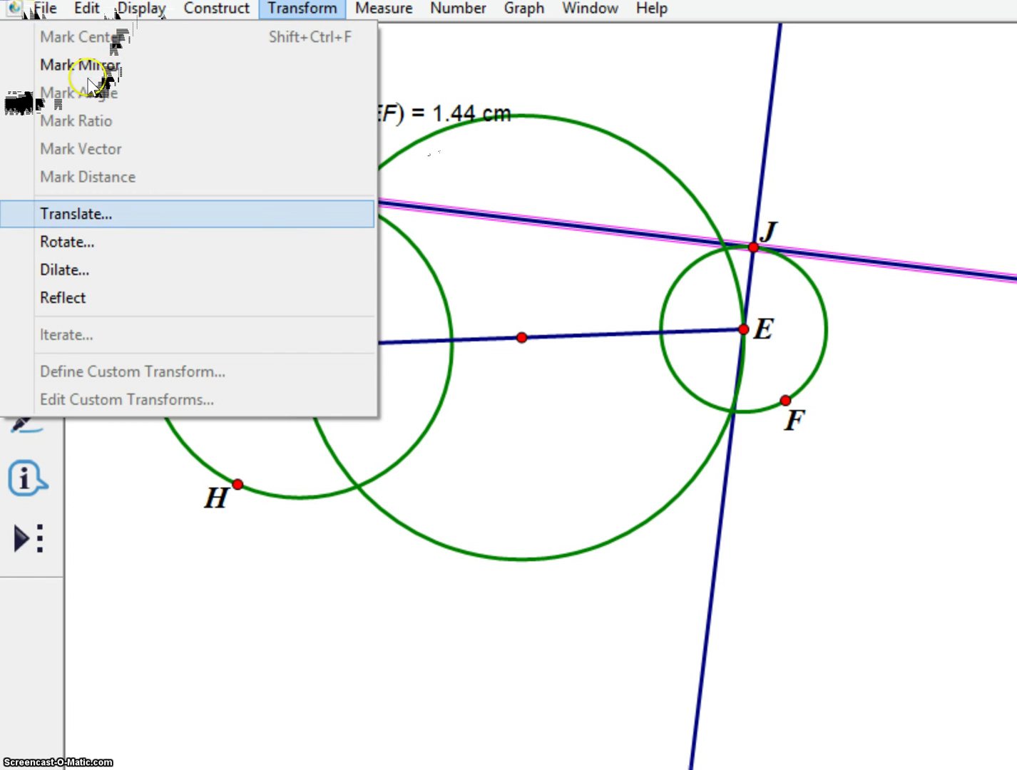
pyautogui.press('Down')
pyautogui.press('Return')
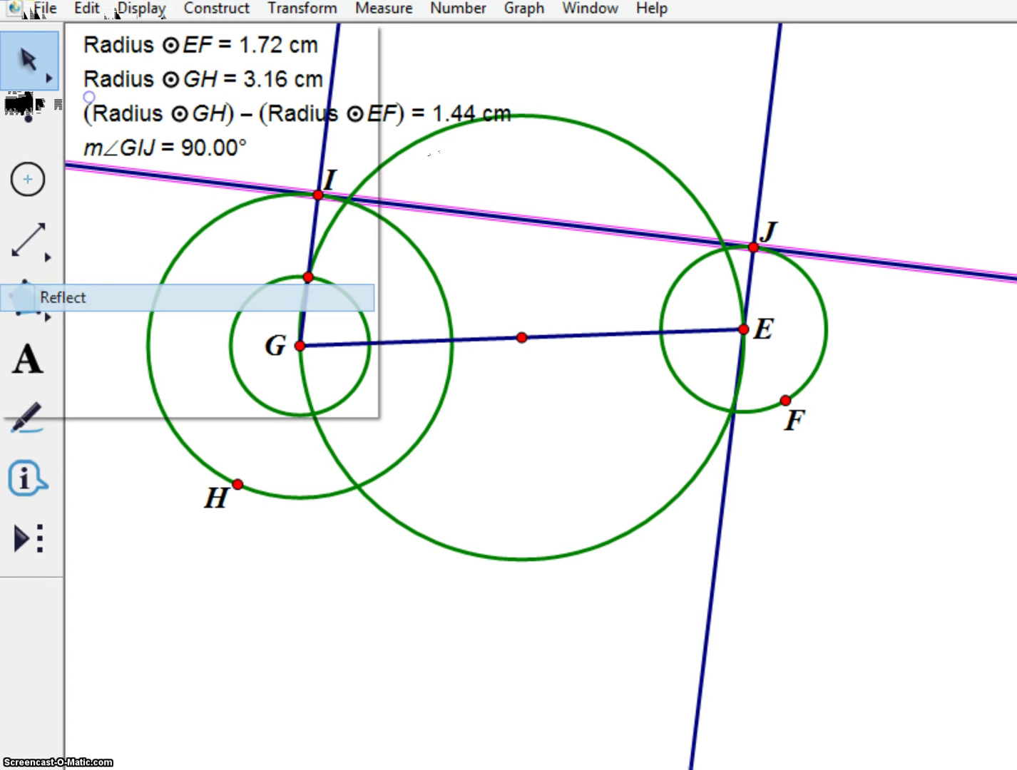
pyautogui.click(279, 31)
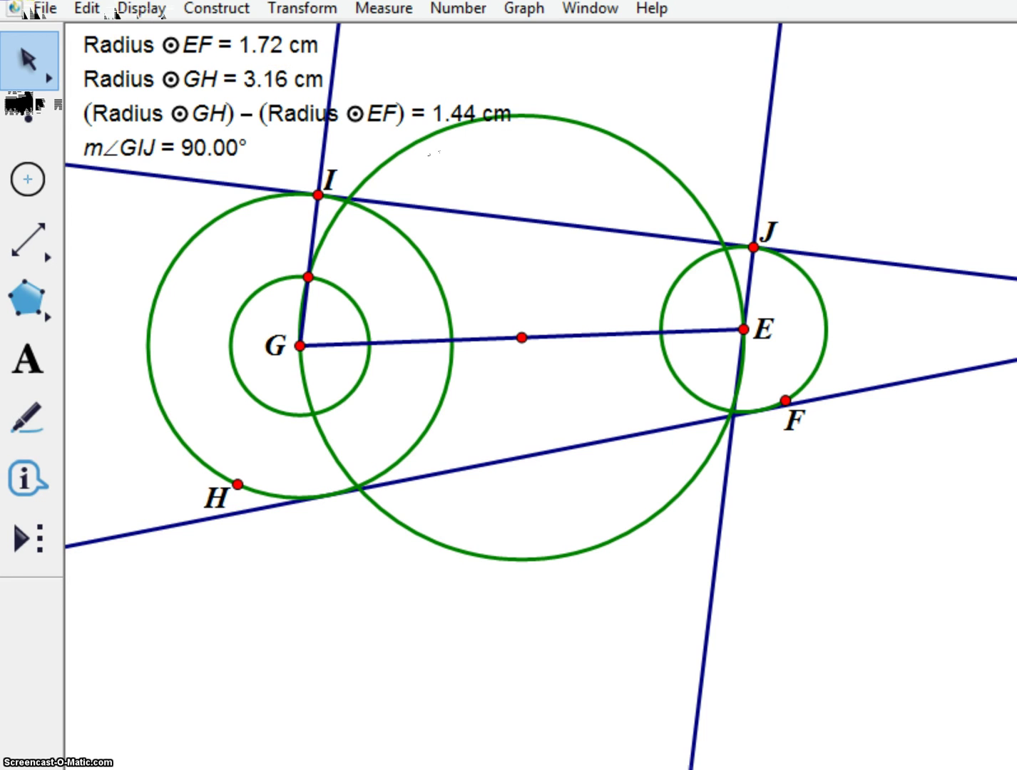
# Step: Hide the ray from G, its parallel line through E and the large midpoint-centered circle
pyautogui.click(331, 86)
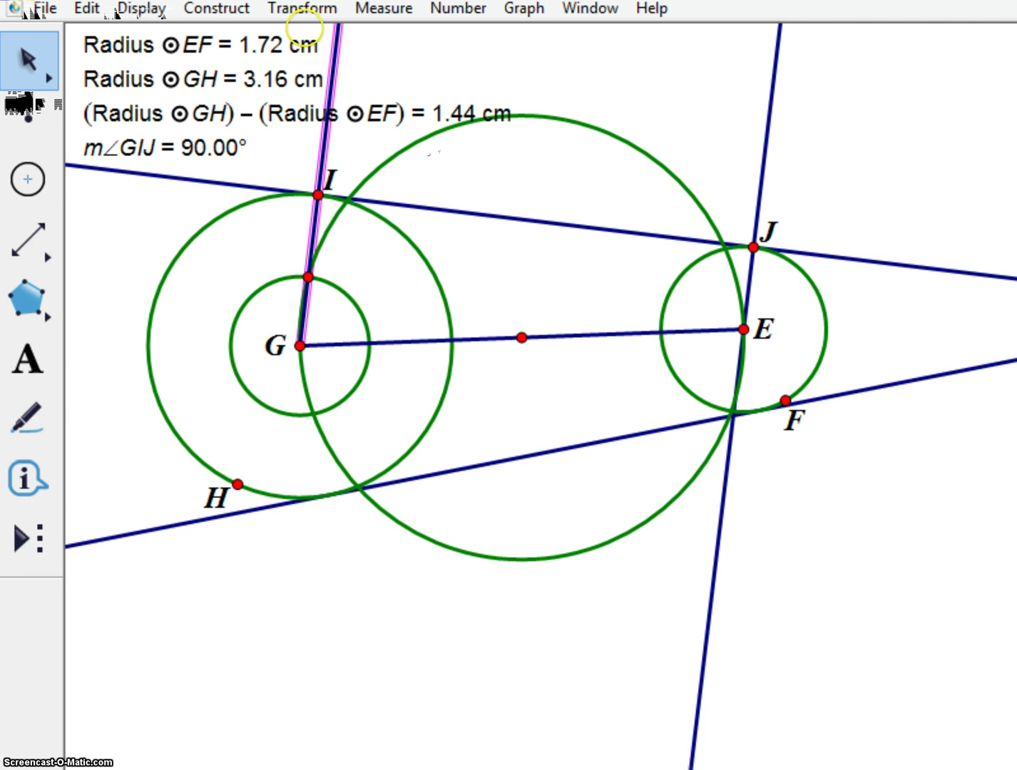
pyautogui.click(770, 107)
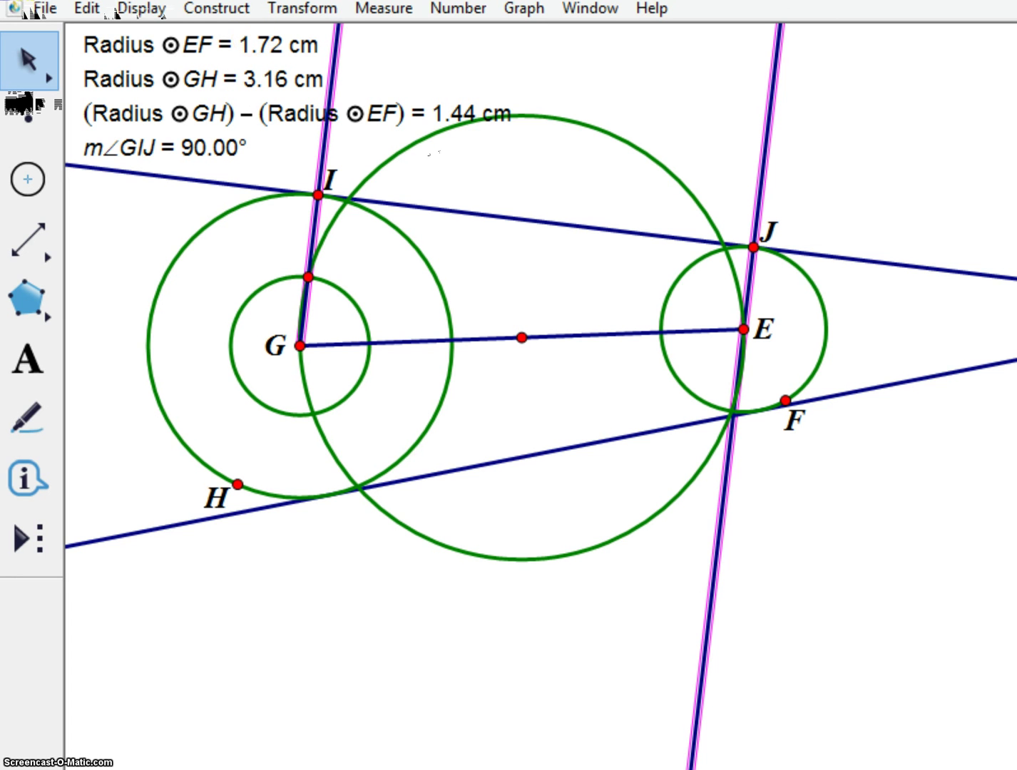
pyautogui.click(428, 136)
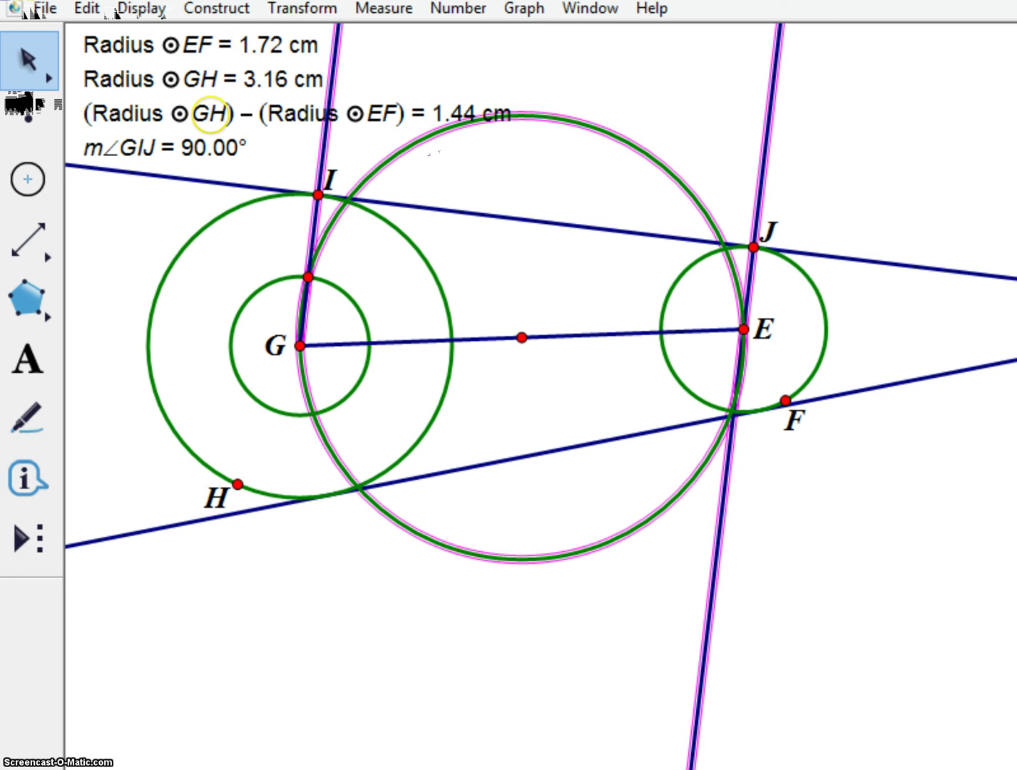
pyautogui.hotkey('ctrl', 'h')
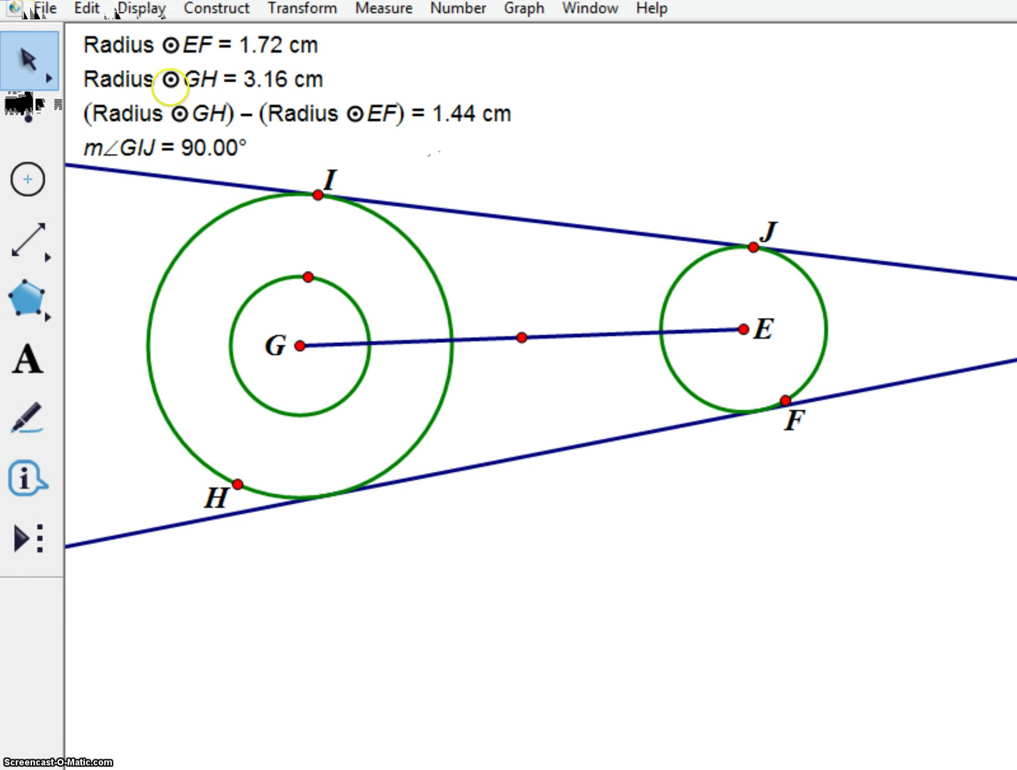
# Step: Move circle GH closer to circle EF to test both tangent lines
pyautogui.moveTo(431, 270); pyautogui.dragTo(582, 300)
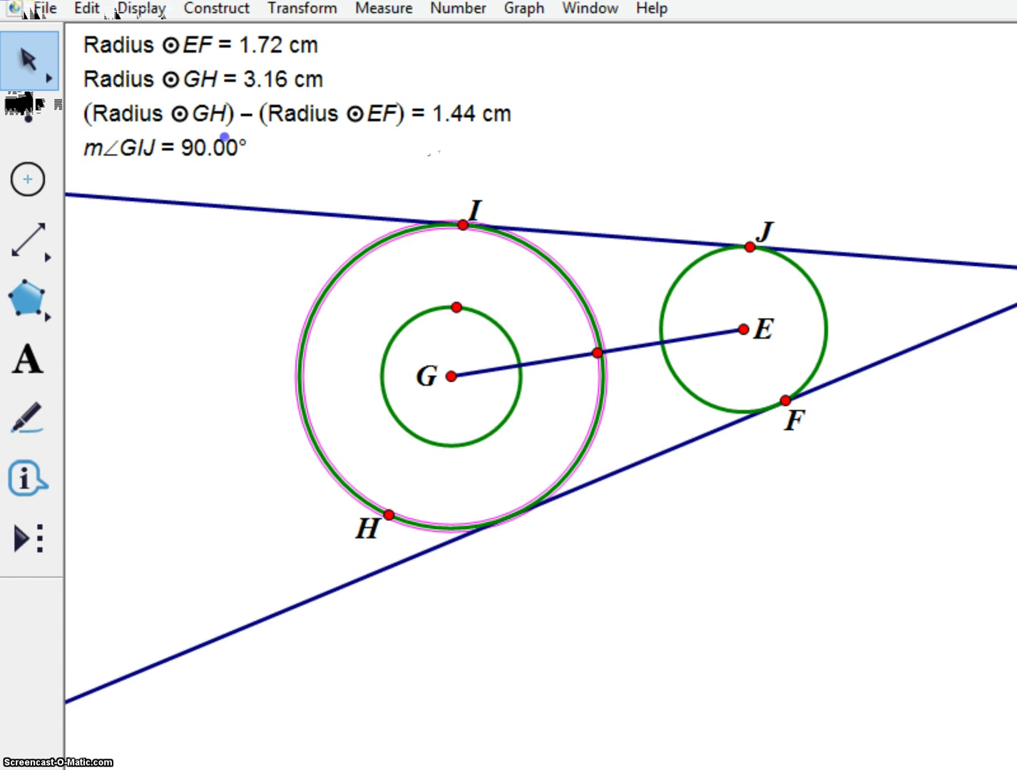